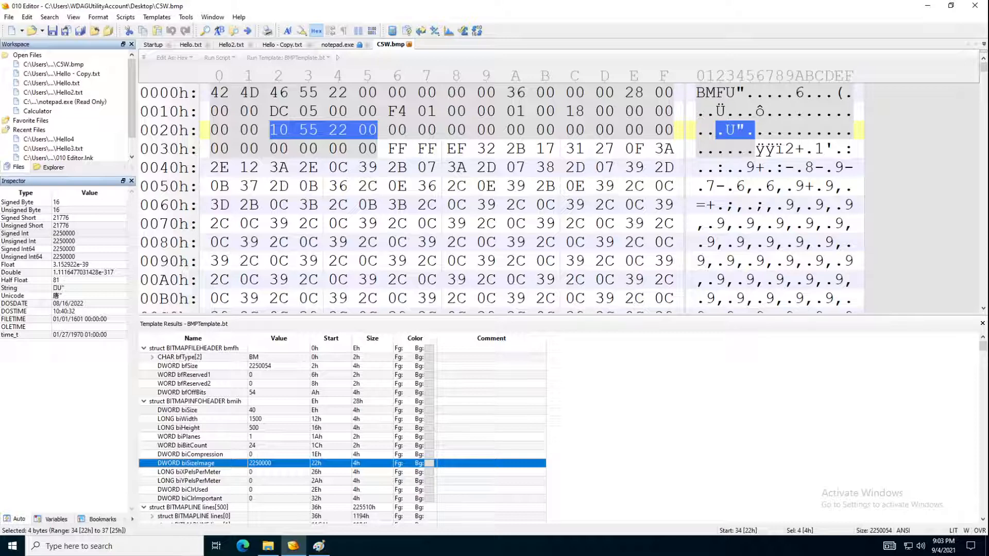
Highlight the BM signature bytes at offset 0, then the bfSize file-size field
left_click(219, 93)
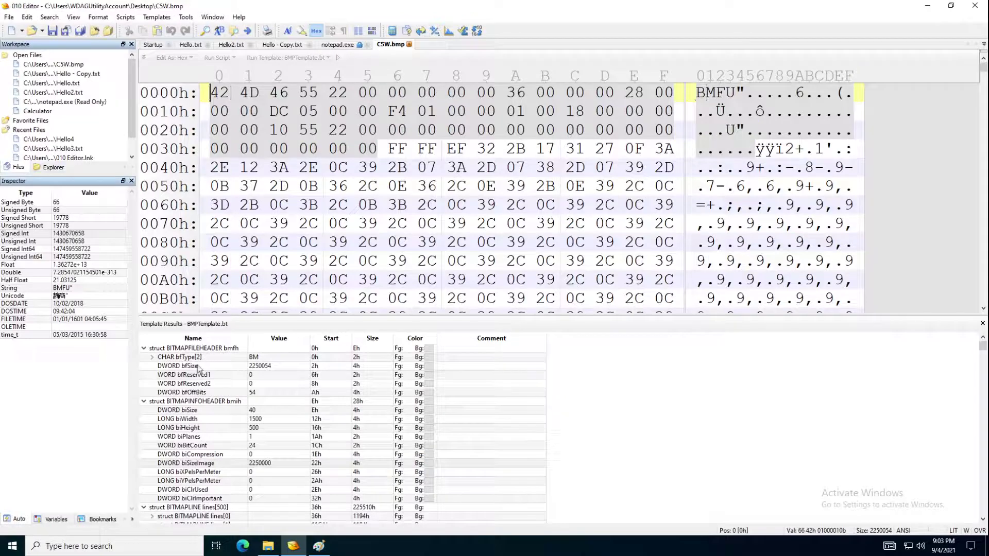
left_click(198, 359)
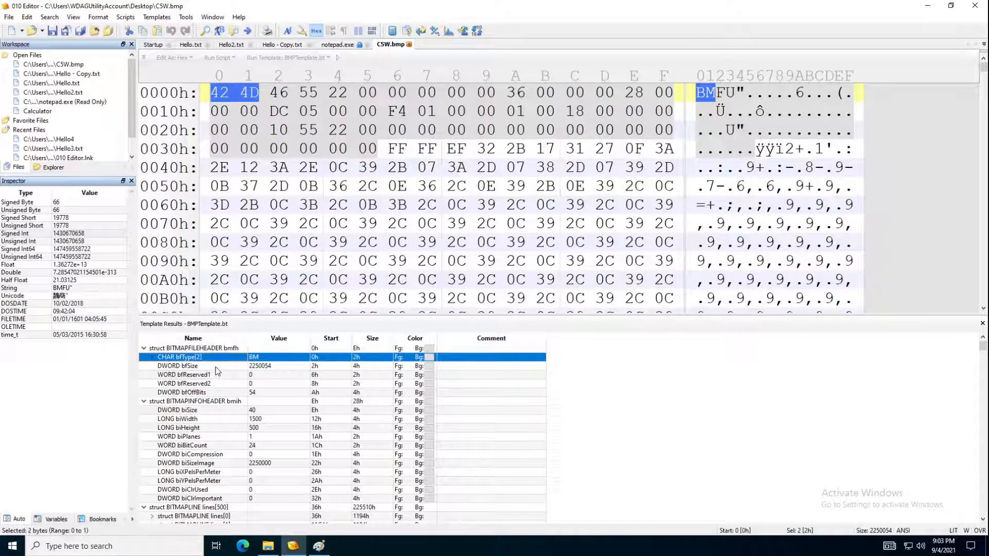
left_click(215, 366)
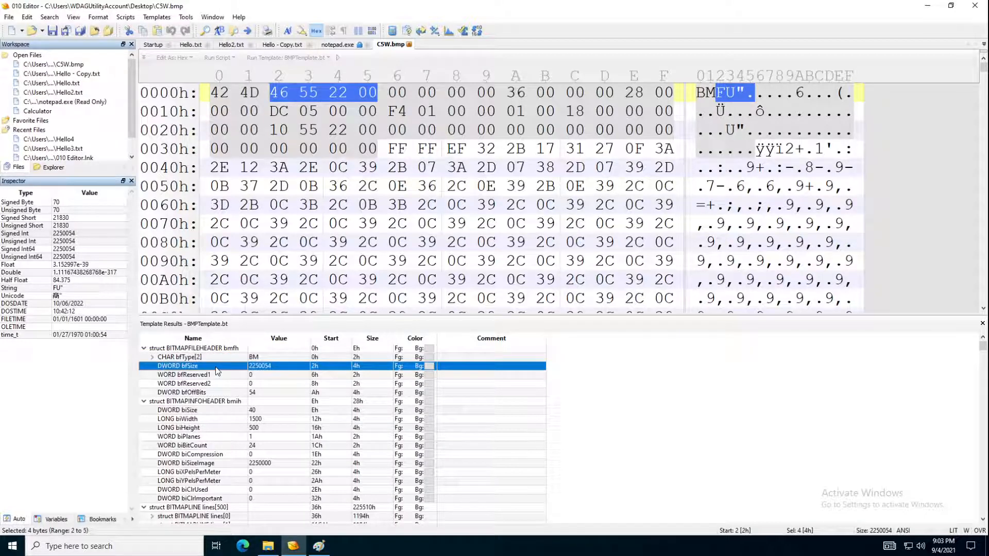
Search Bing for 'file types' in Edge and browse the results
left_click(243, 546)
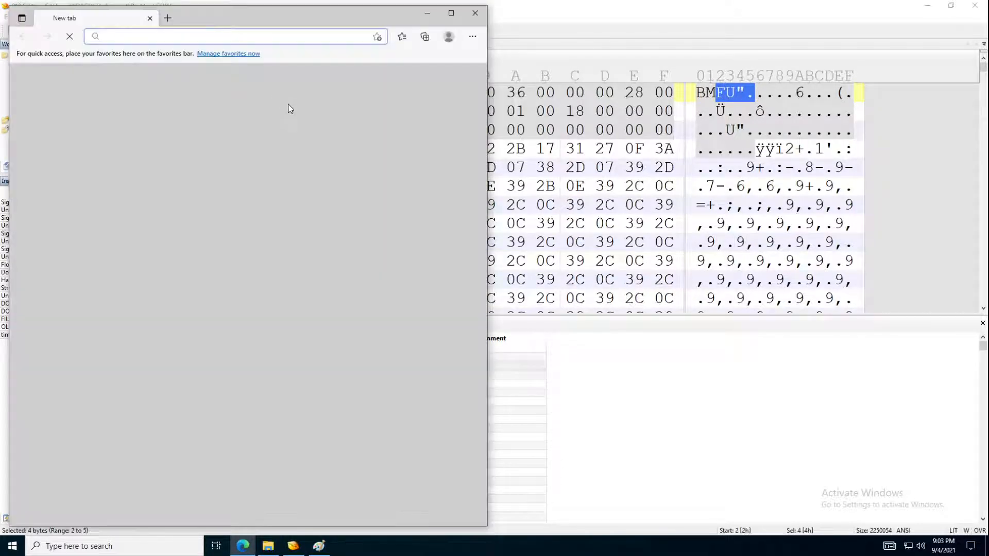
type("f")
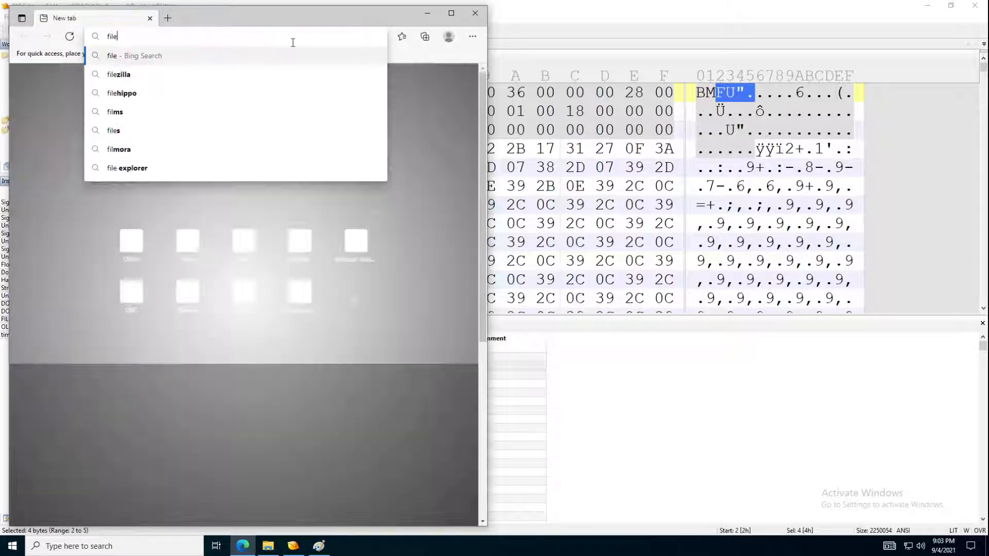
type("ile ")
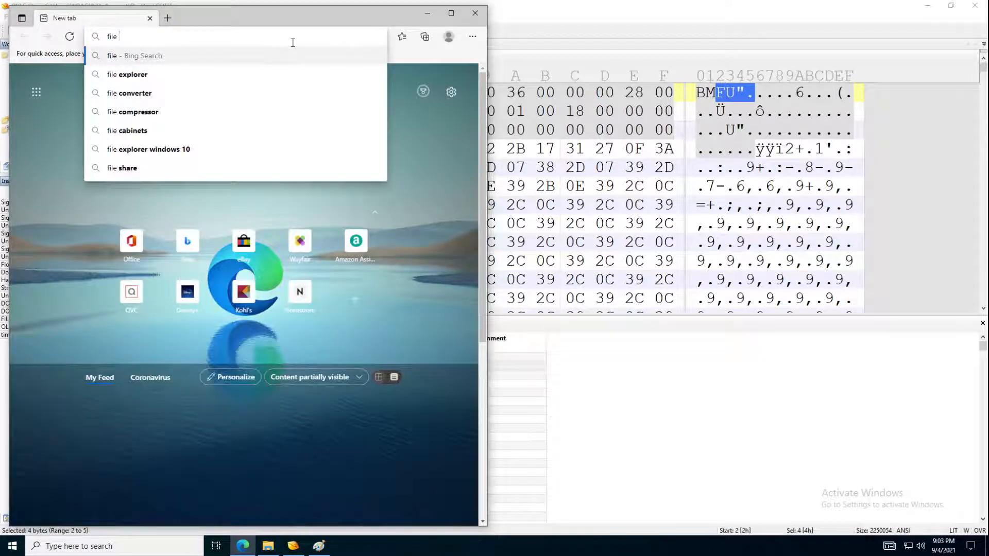
type("types")
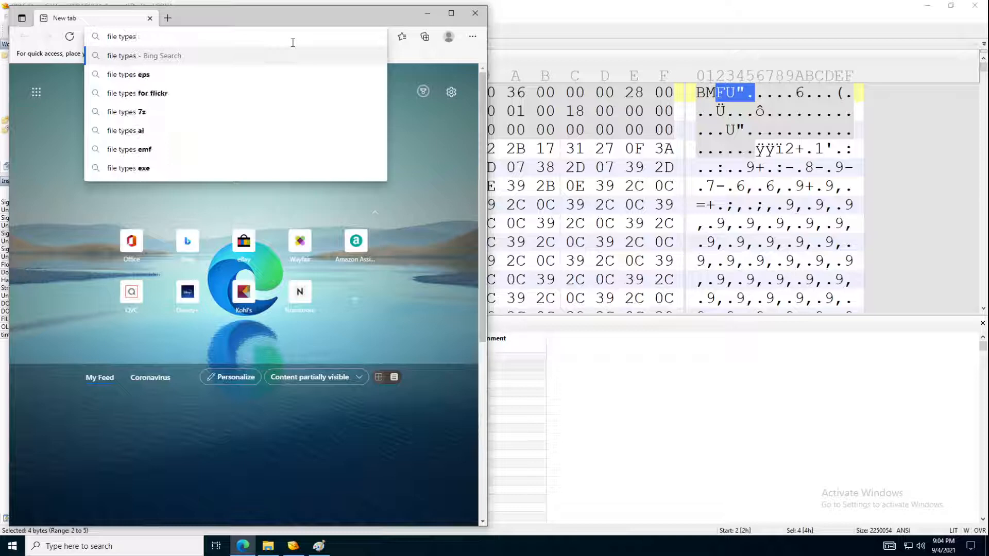
key("Return")
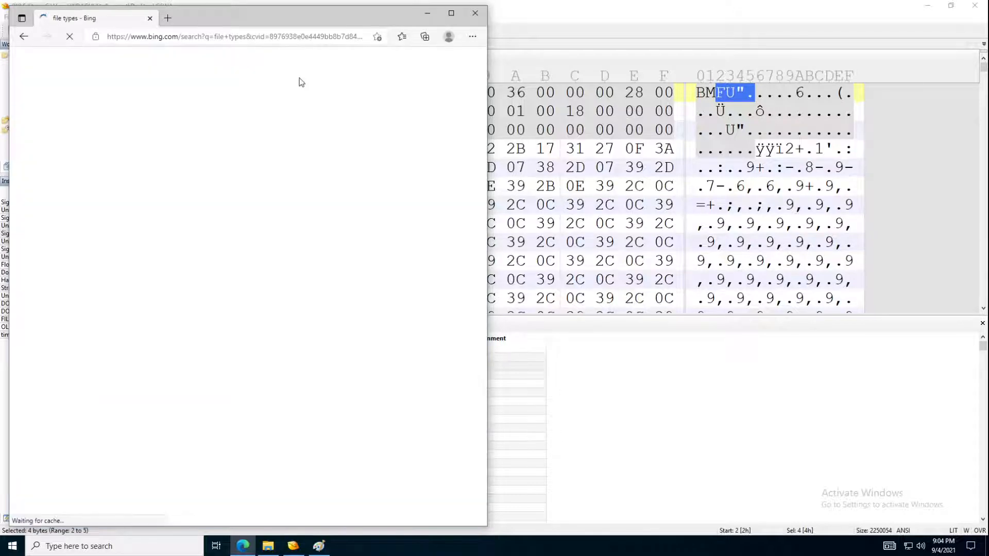
scroll(208, 240, "down", 2)
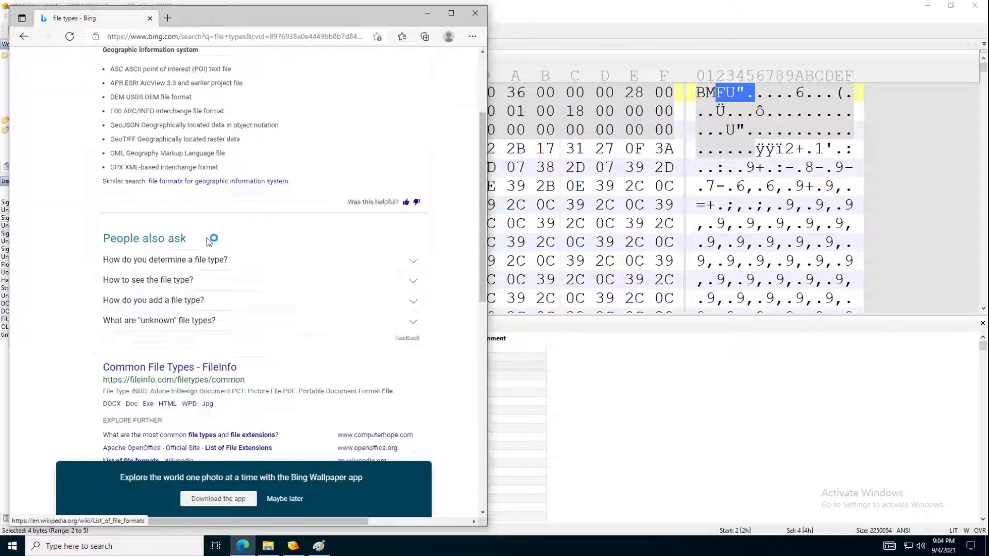
scroll(207, 242, "down", 3)
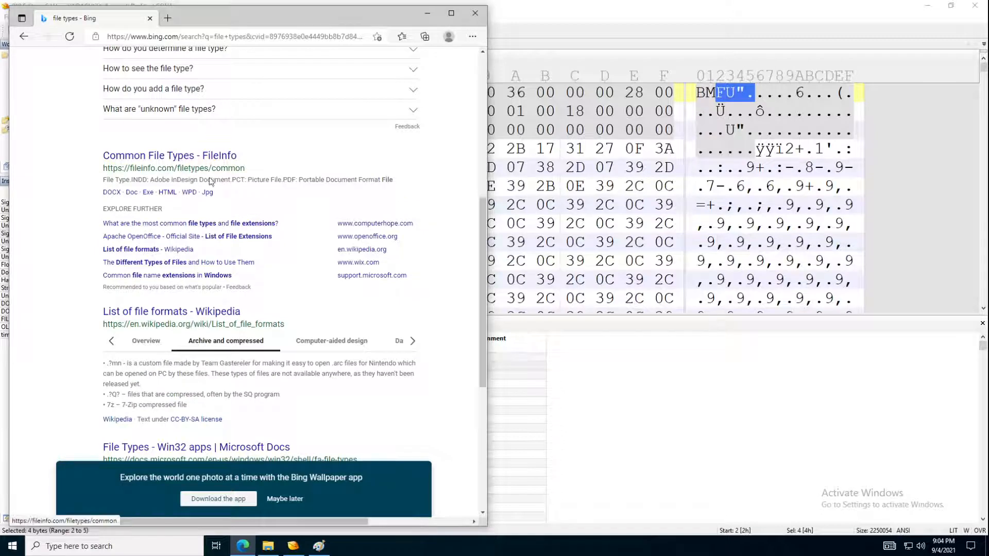
scroll(197, 310, "down", 2)
left_click(196, 310)
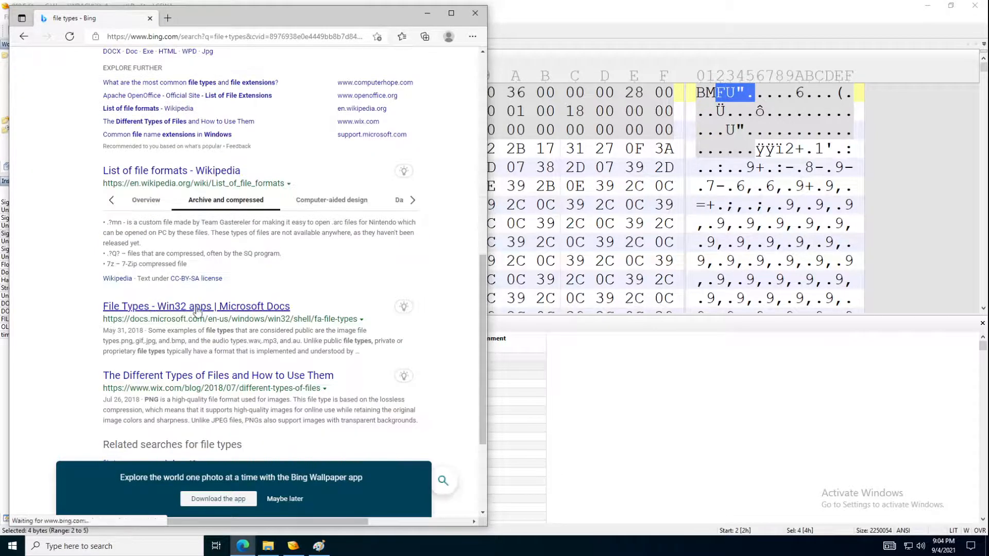
scroll(197, 309, "down", 2)
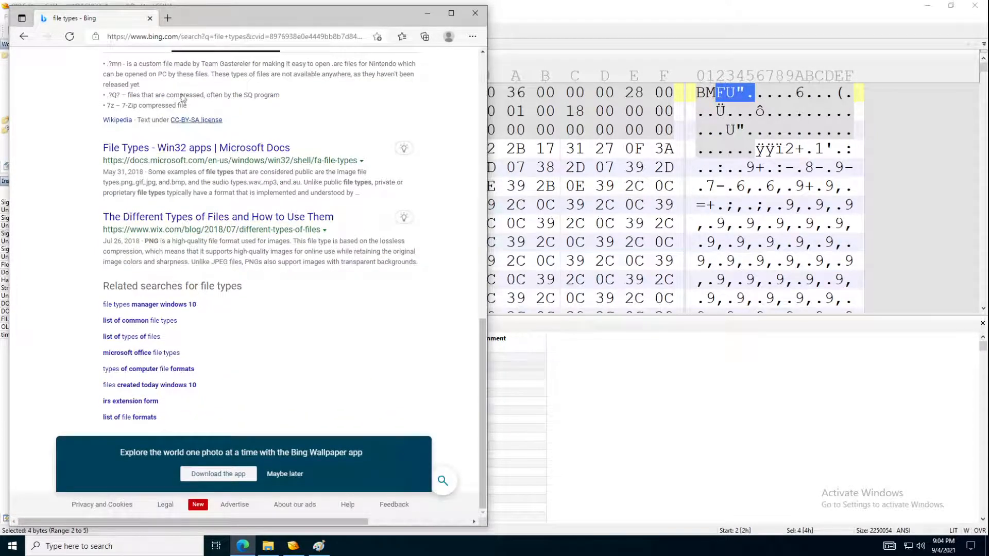
left_click(165, 37)
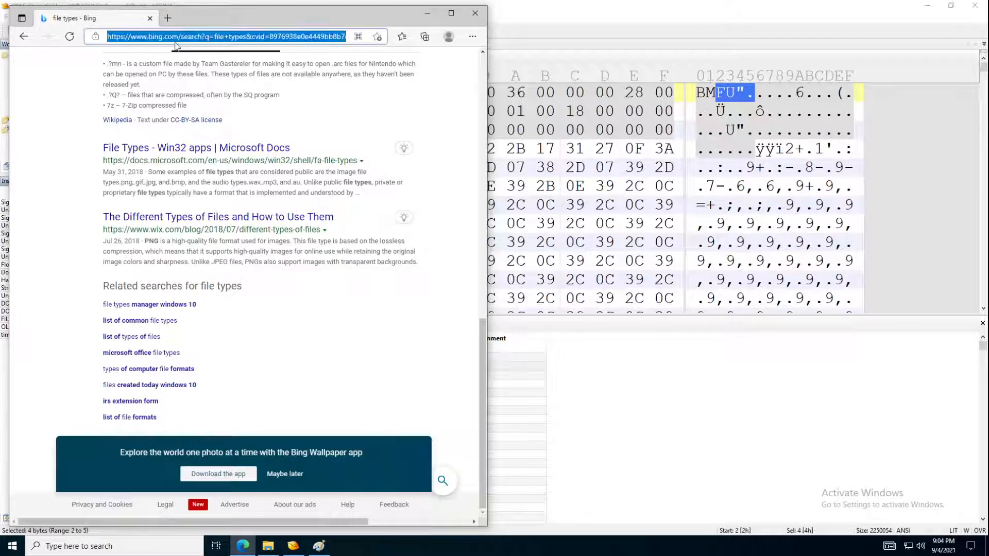
type("file str")
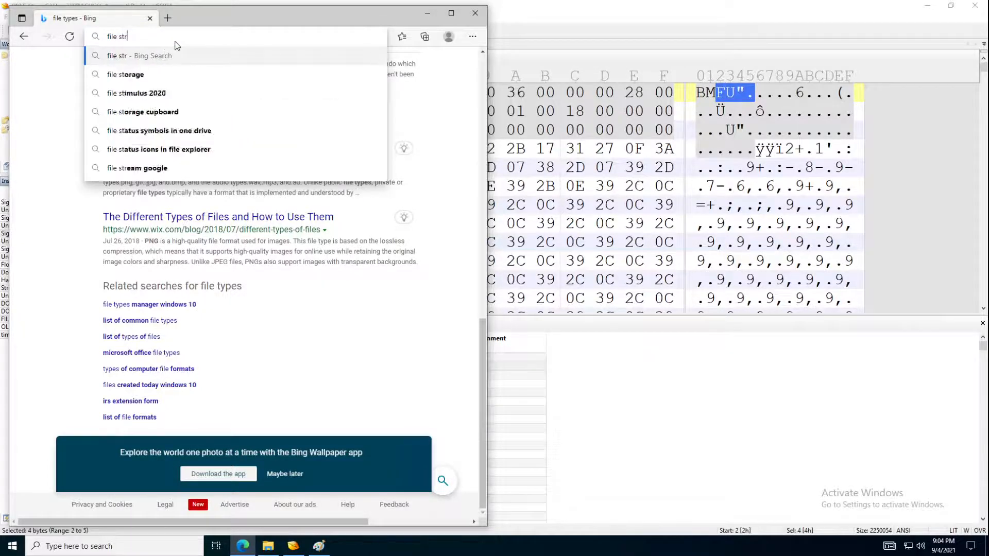
type("uctures")
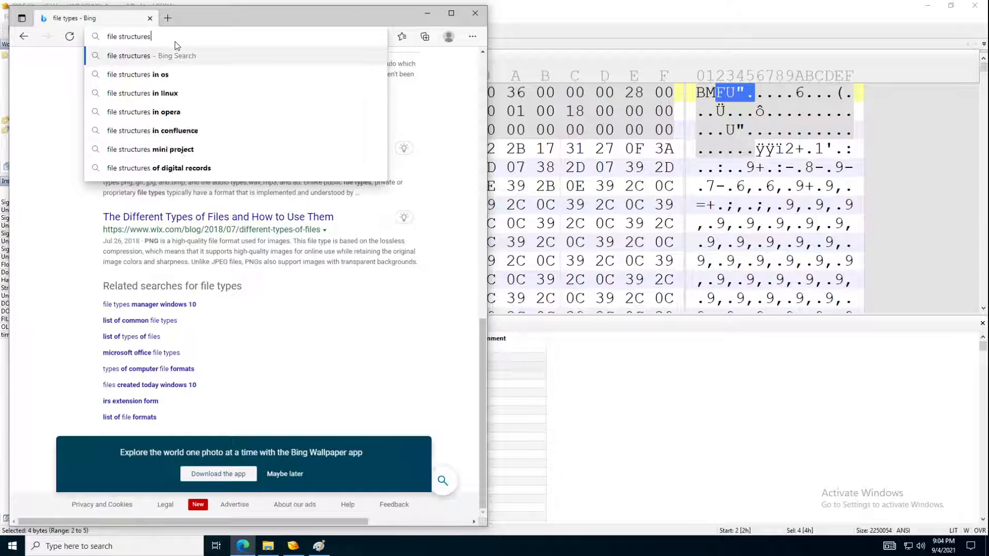
Search 'file structures headers' and open Gary Kessler's File Signatures page in a new tab
key("Return")
scroll(205, 151, "down", 2)
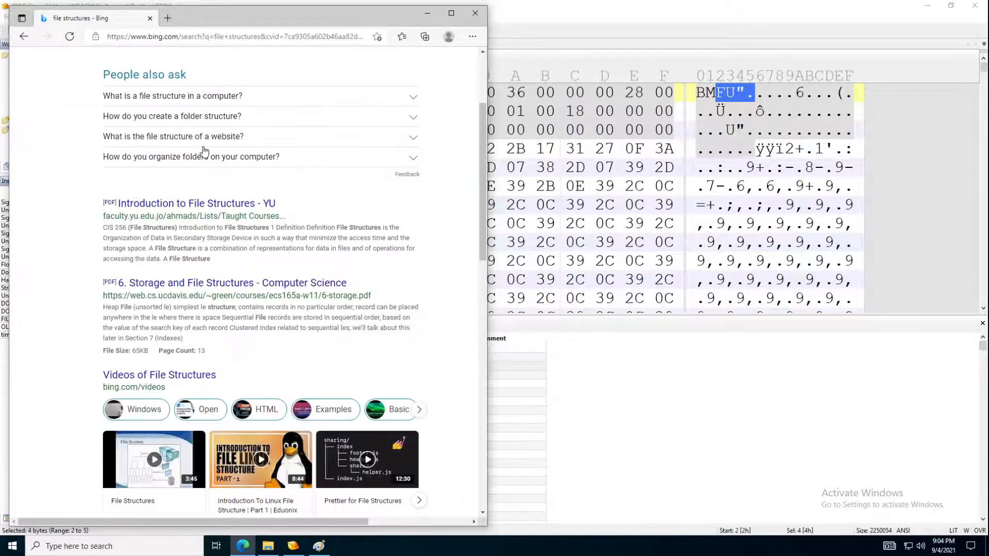
scroll(243, 180, "down", 2)
scroll(243, 180, "down", 1)
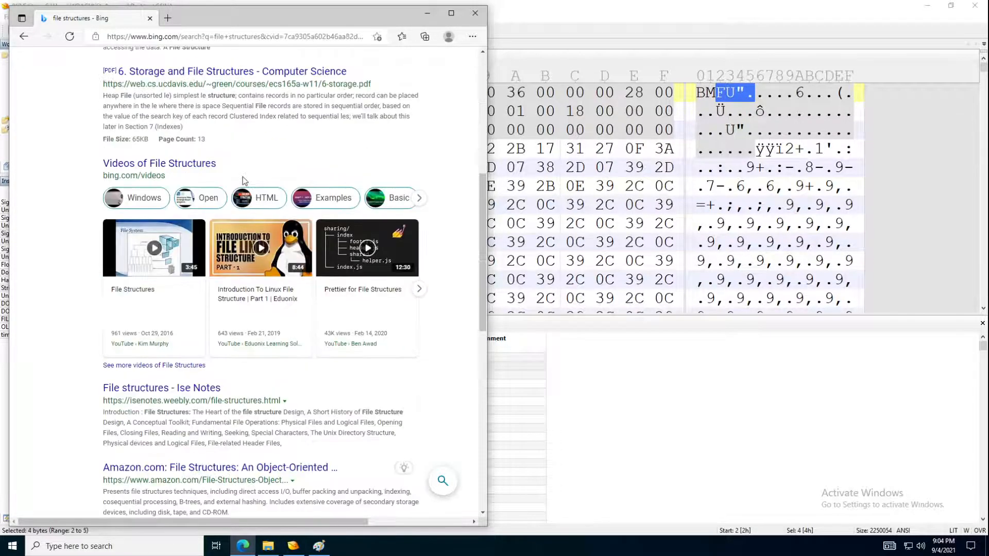
scroll(243, 180, "down", 2)
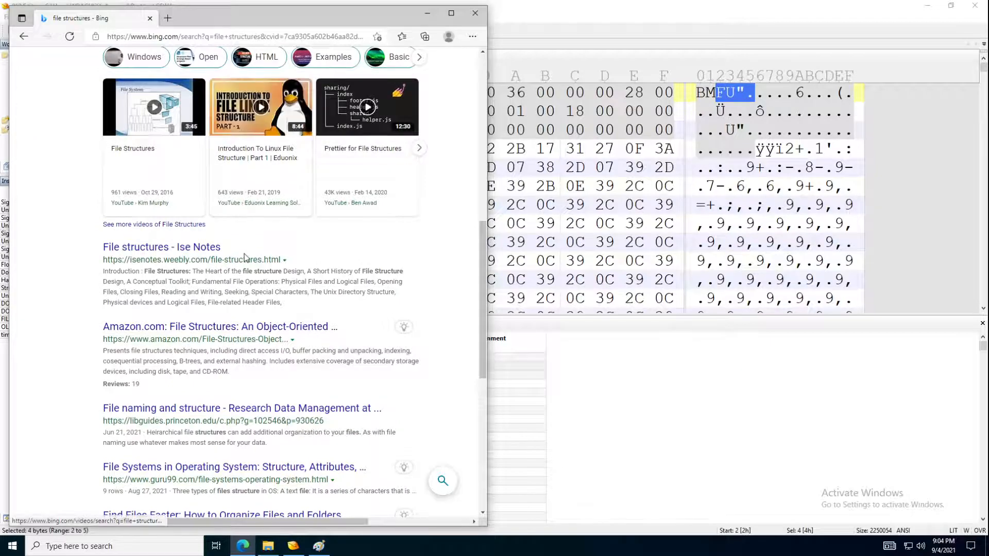
scroll(245, 257, "down", 2)
scroll(246, 258, "down", 2)
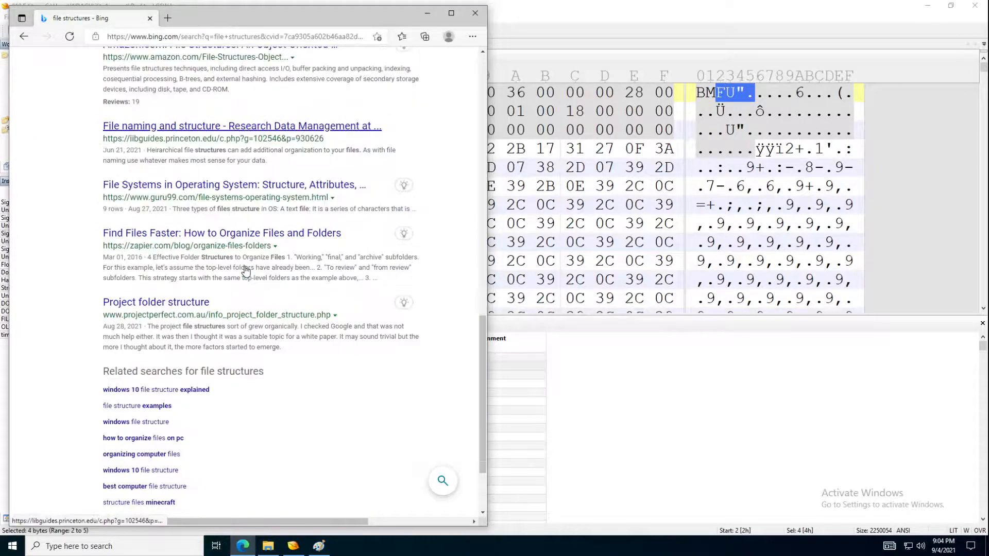
scroll(246, 266, "down", 2)
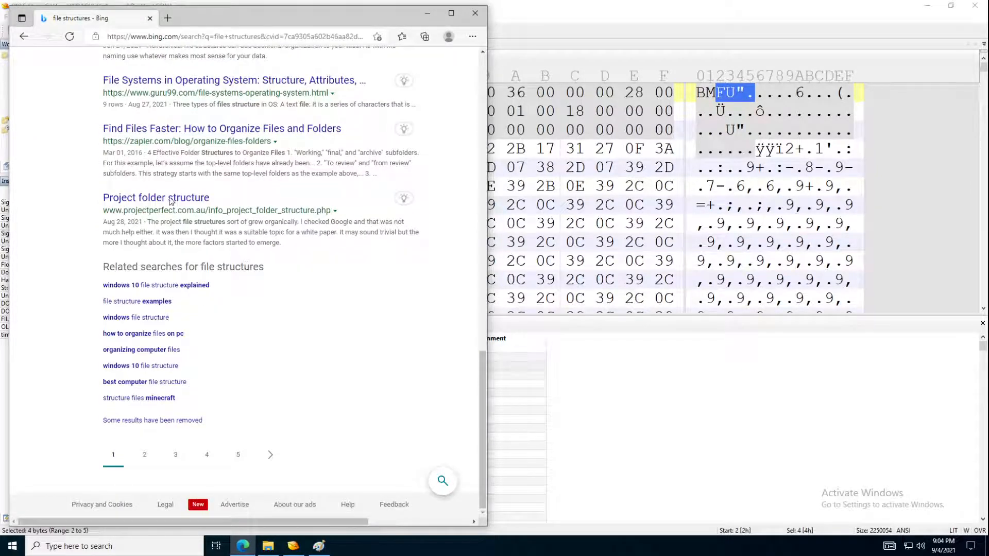
scroll(166, 159, "up", 10)
scroll(164, 151, "up", 3)
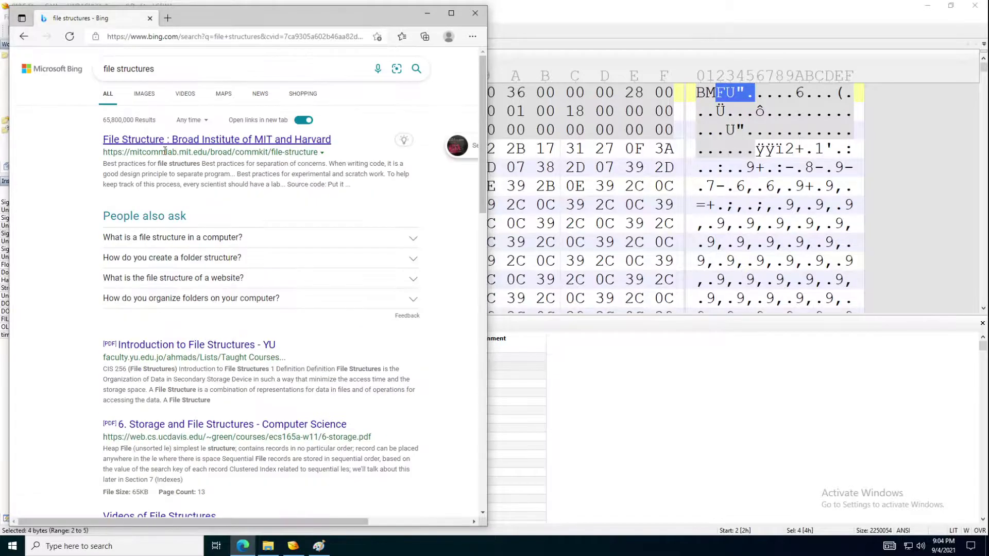
left_click(187, 71)
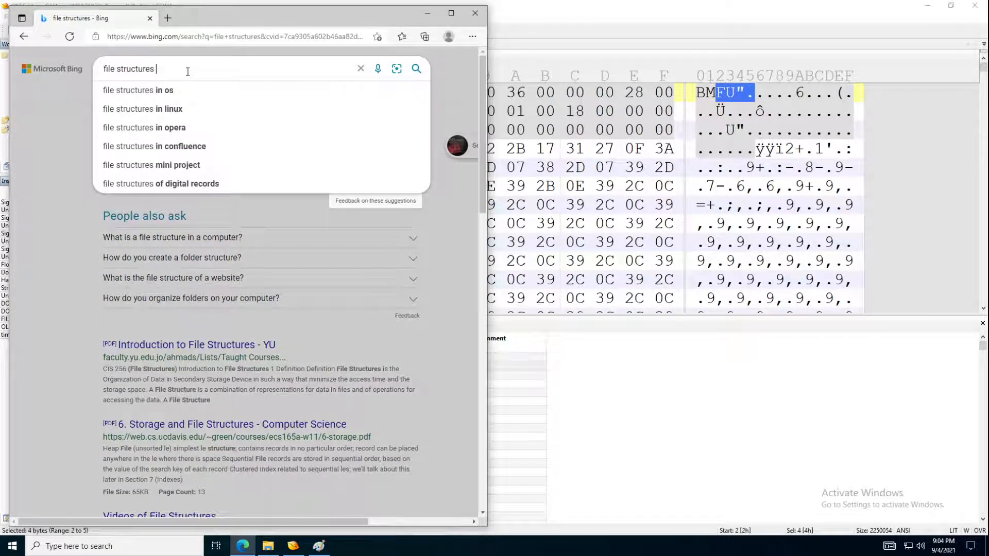
type("headers")
key("Return")
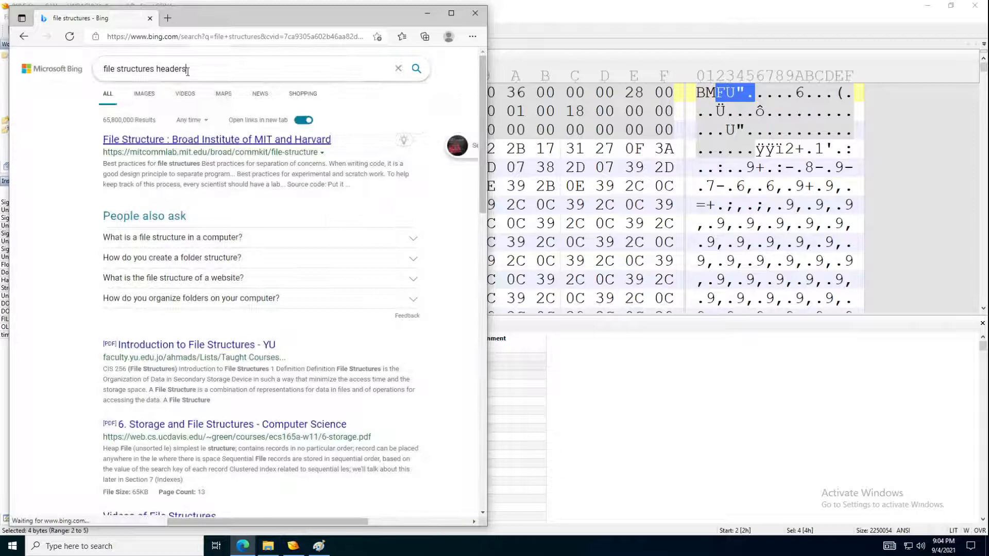
scroll(230, 200, "down", 2)
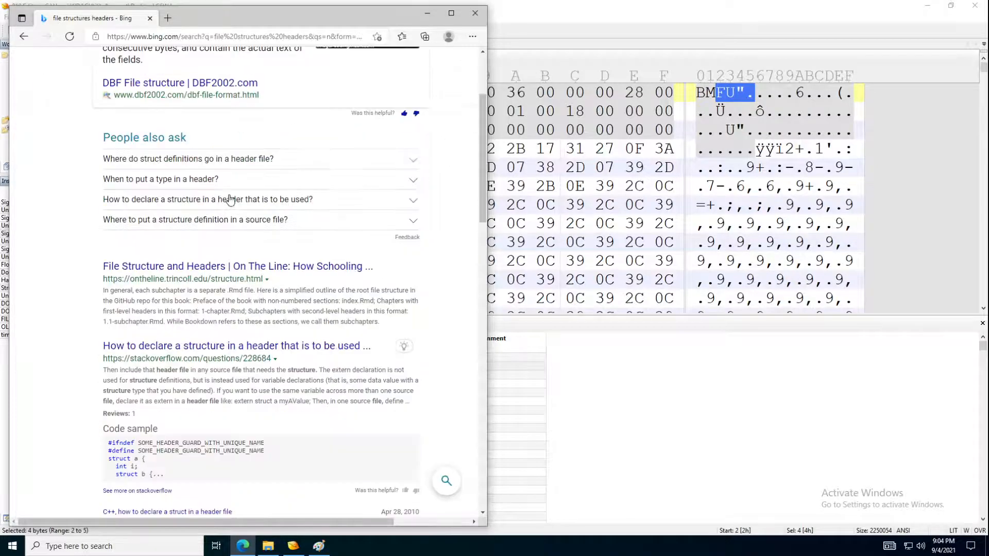
scroll(229, 198, "down", 3)
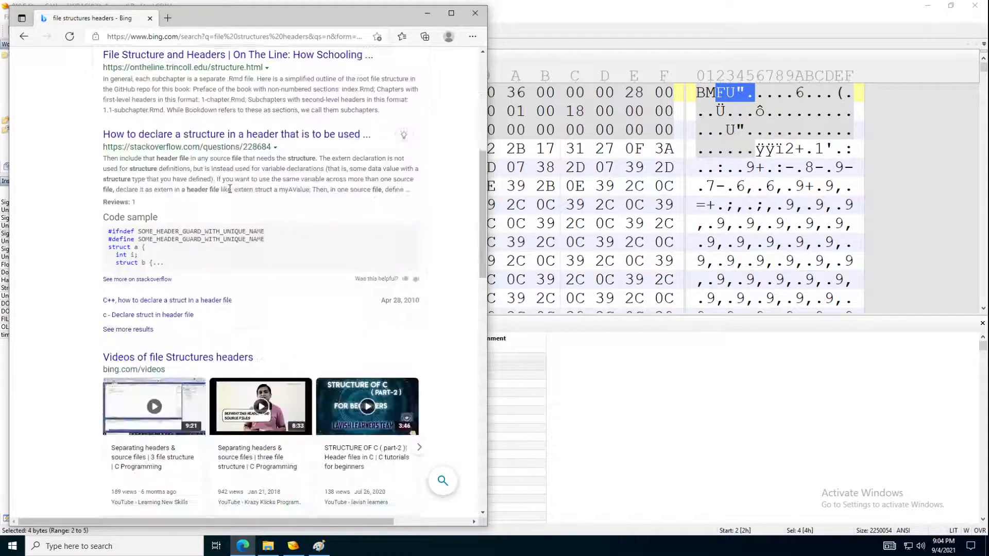
scroll(230, 197, "down", 3)
scroll(230, 193, "down", 1)
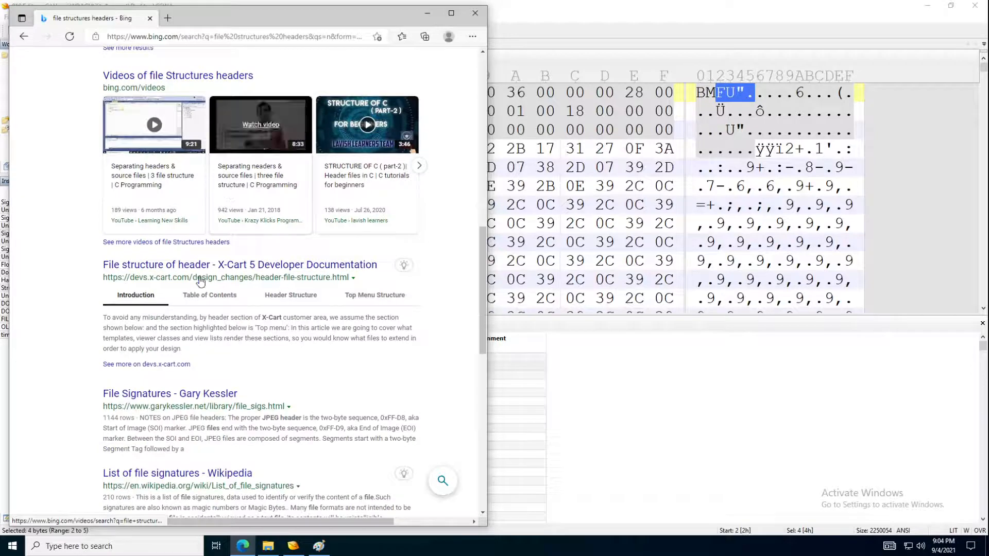
left_click(173, 395)
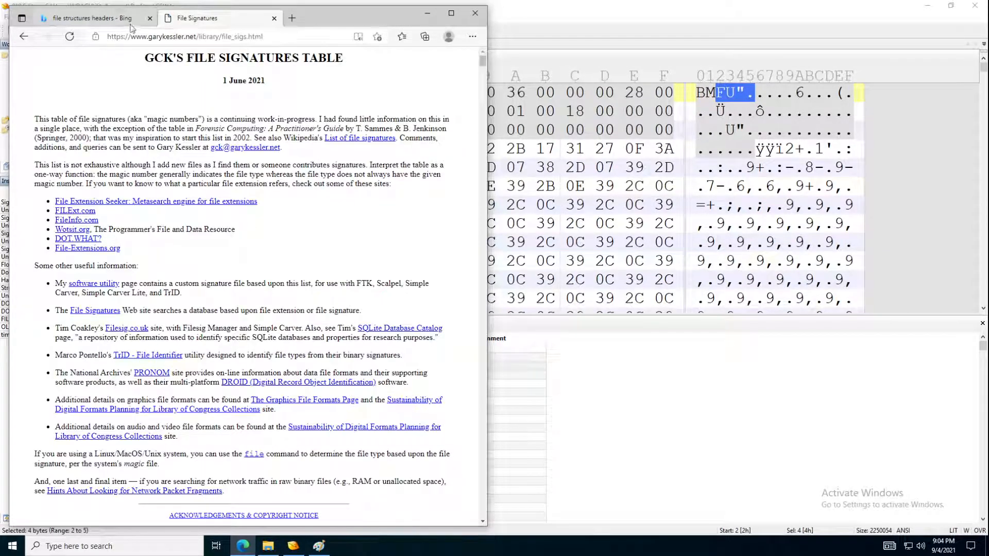
Close the Bing tab, maximize Edge and start a find-in-page search for BMP
left_click(149, 18)
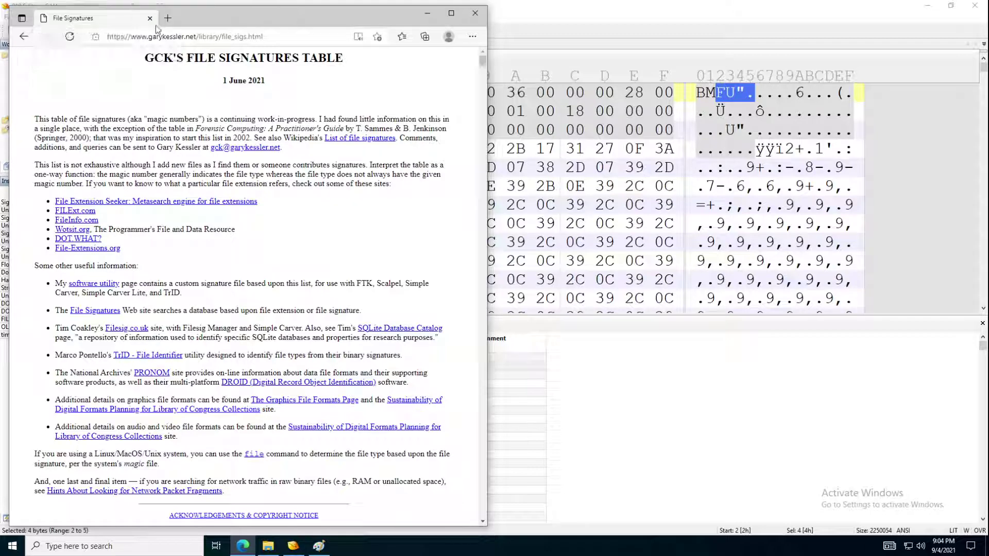
double_click(215, 16)
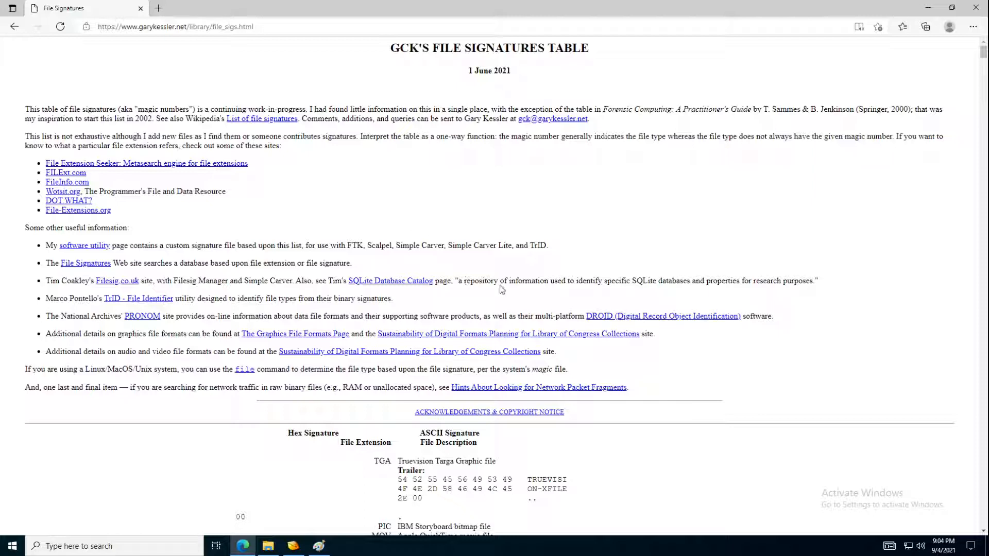
key("ctrl+f")
type("B")
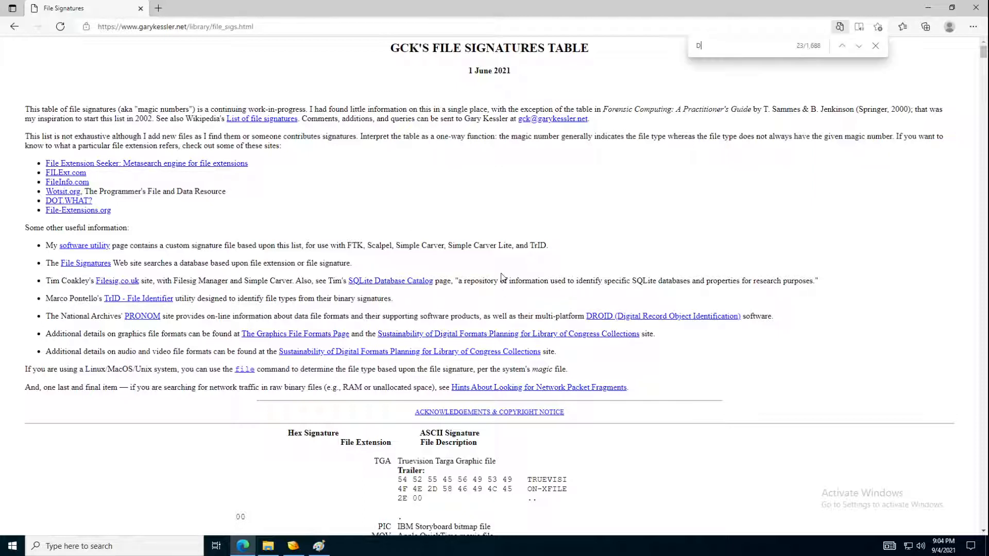
type("MP")
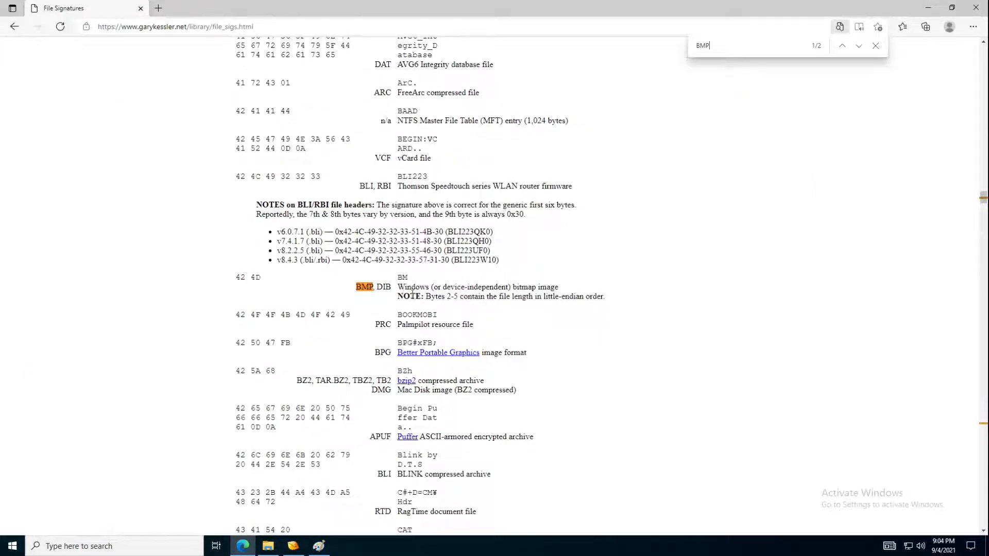
Point out the bitmap image description and its 42 4D signature bytes
left_click_drag(513, 286, 535, 287)
left_click(535, 288)
left_click_drag(237, 275, 243, 276)
Select C5W.bmp's bfType bytes 42 4D, then highlight the table note that bytes 2–5 hold file length
left_click(302, 547)
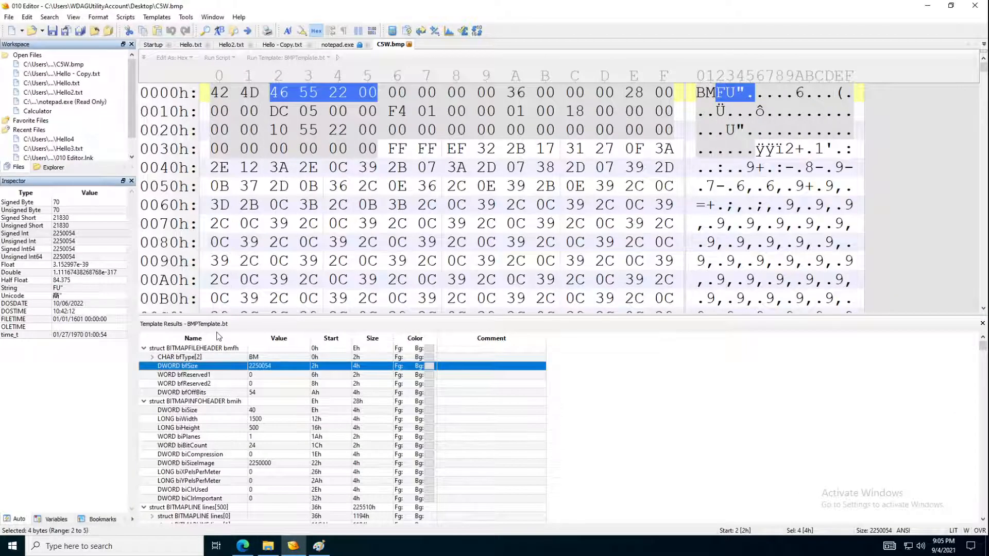
left_click(197, 357)
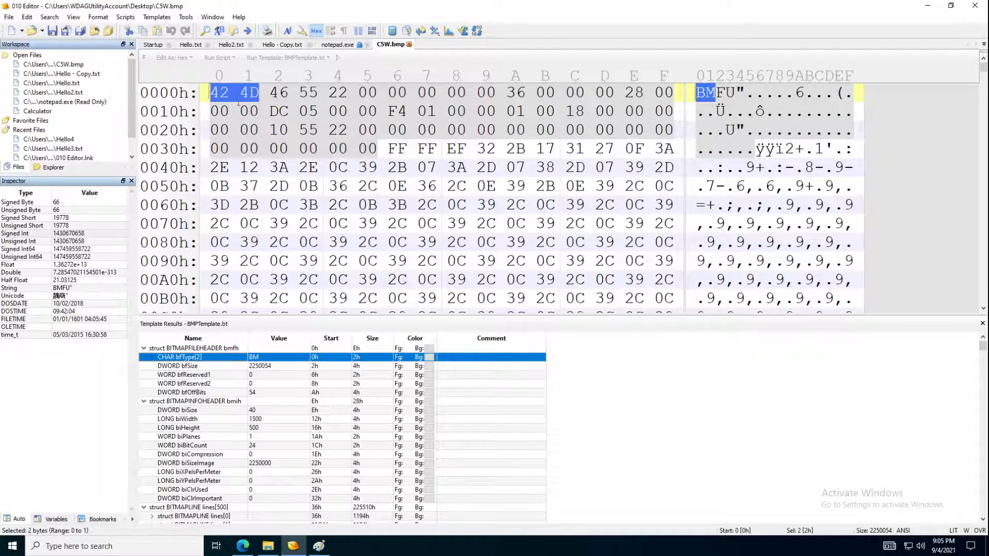
left_click(293, 546)
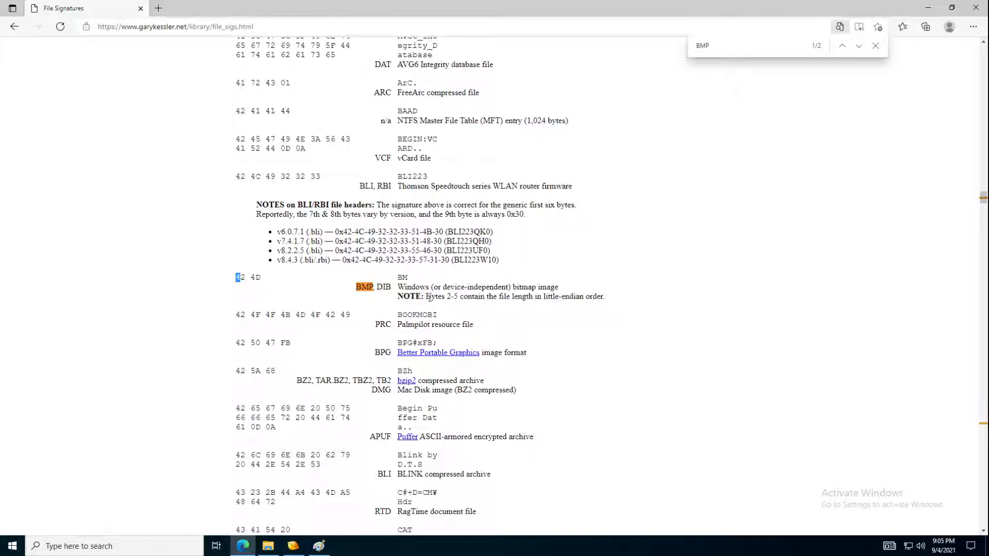
left_click_drag(481, 294, 517, 293)
left_click(252, 551)
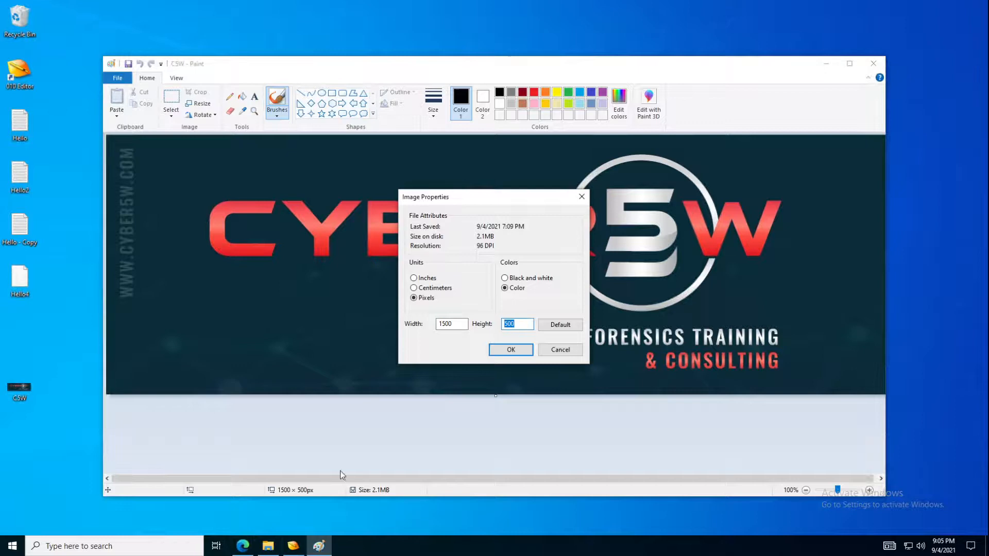
Select bytes 2–5 of C5W.bmp and toggle endianness, reading the size as 2,250,054 little-endian
left_click(292, 547)
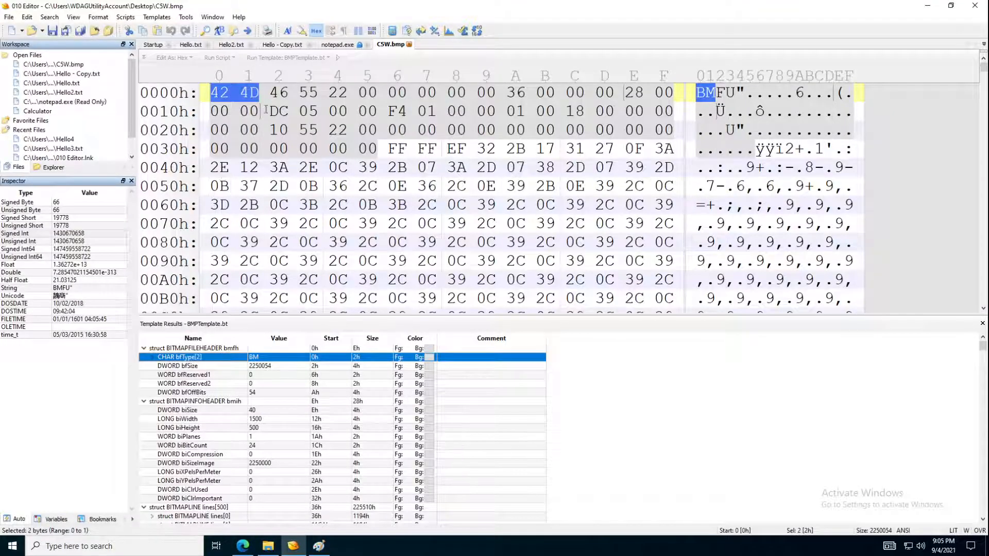
key("Right")
key("Right")
key("shift+Right")
key("shift+Right")
key("shift+Right")
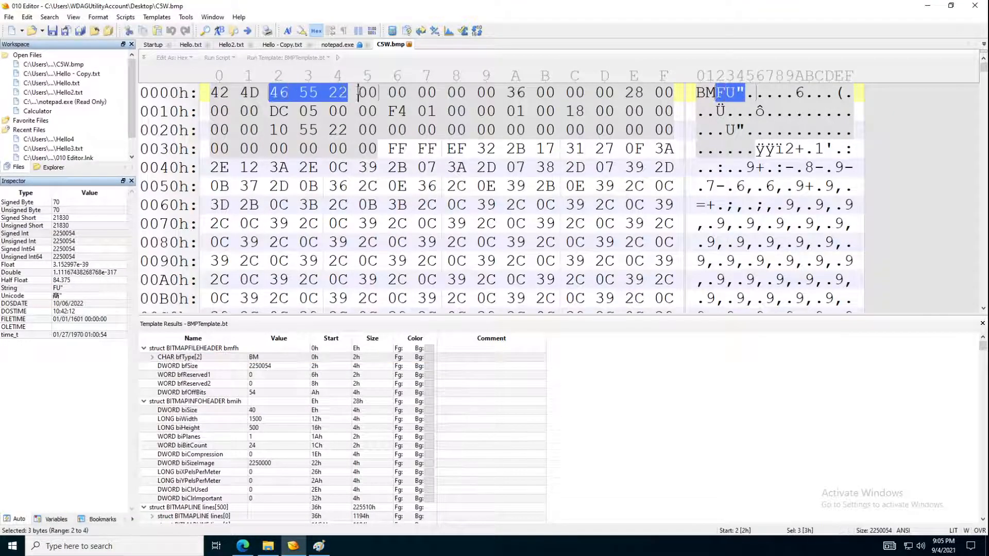
key("shift+Right")
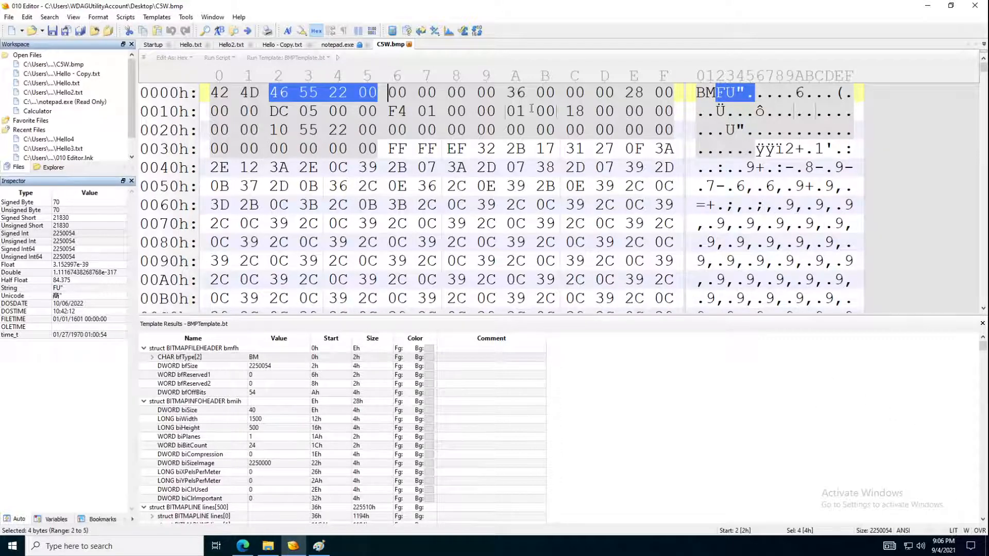
left_click(373, 32)
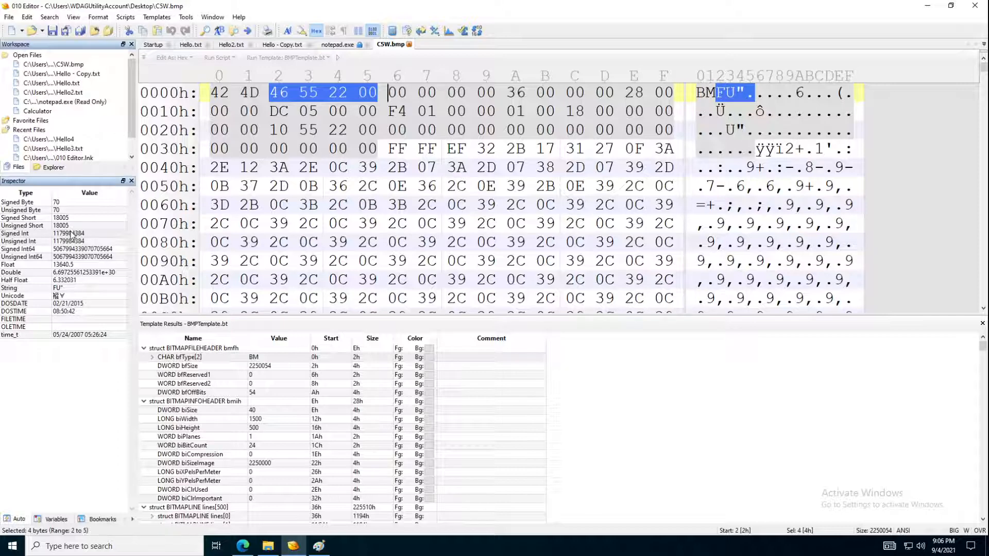
left_click(372, 32)
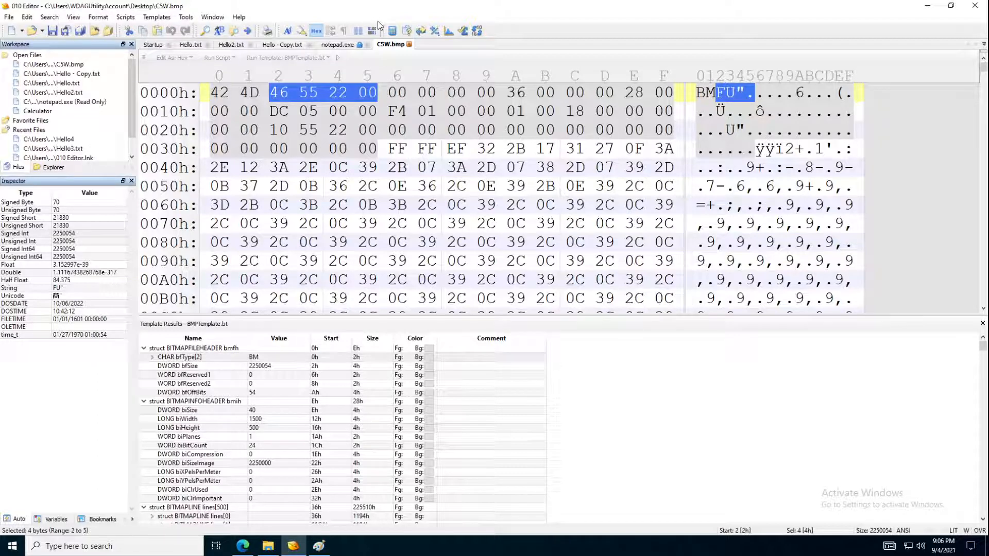
left_click(374, 30)
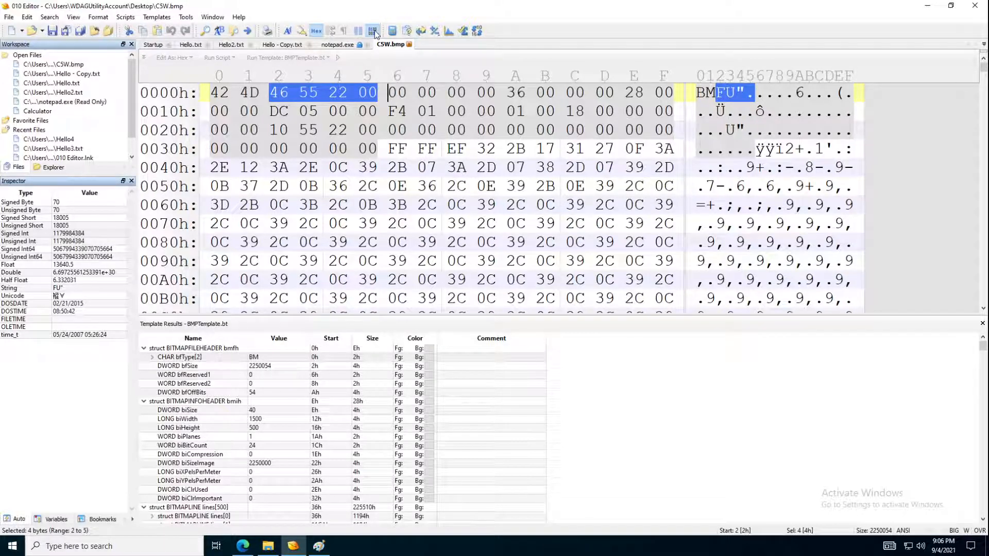
left_click(375, 30)
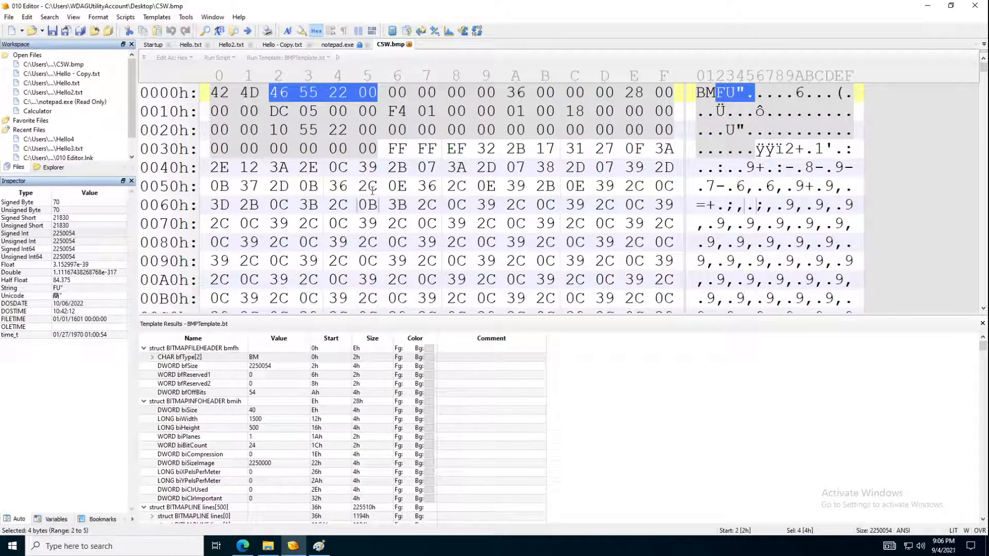
Check the banner's 1500 × 500, 2.1 MB image properties in Paint, then close Paint
left_click(318, 545)
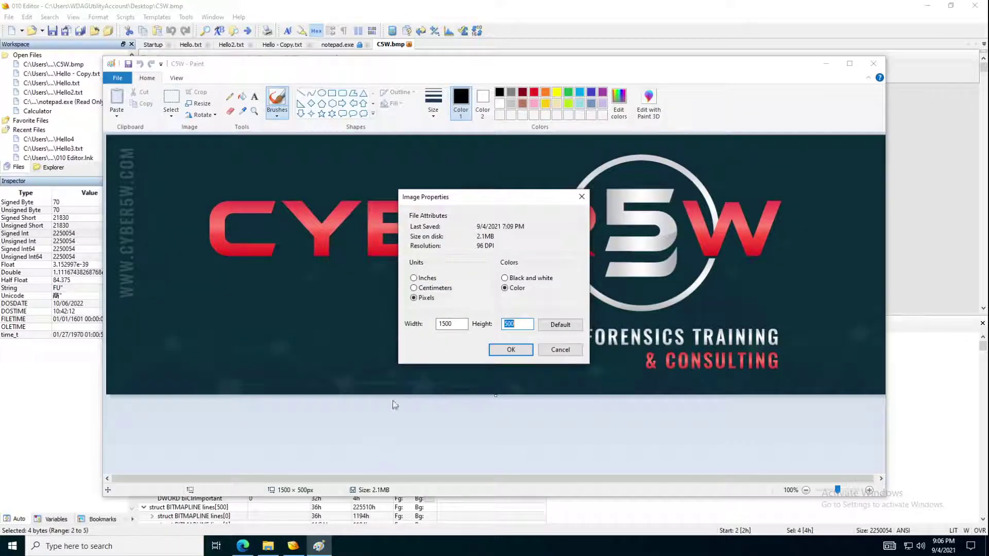
left_click(560, 349)
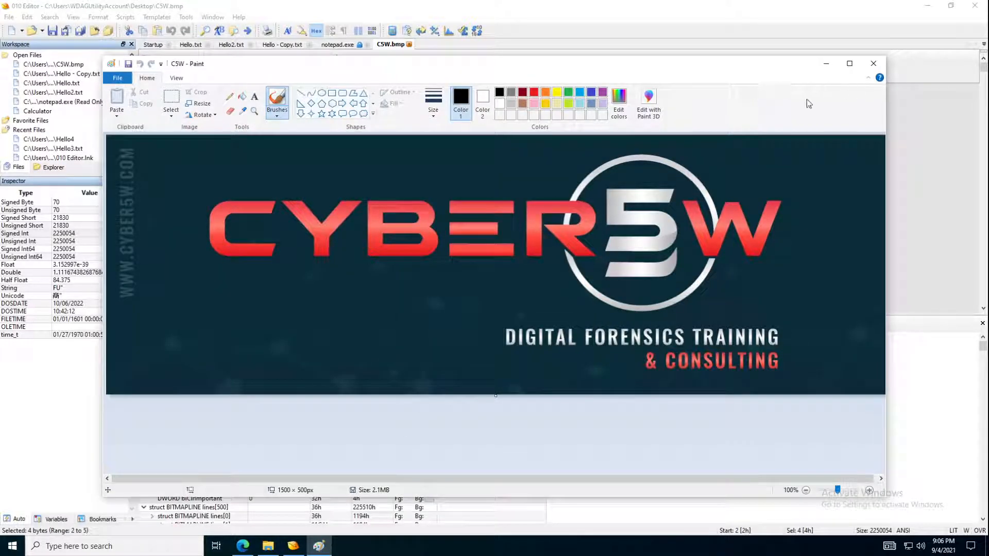
left_click(868, 66)
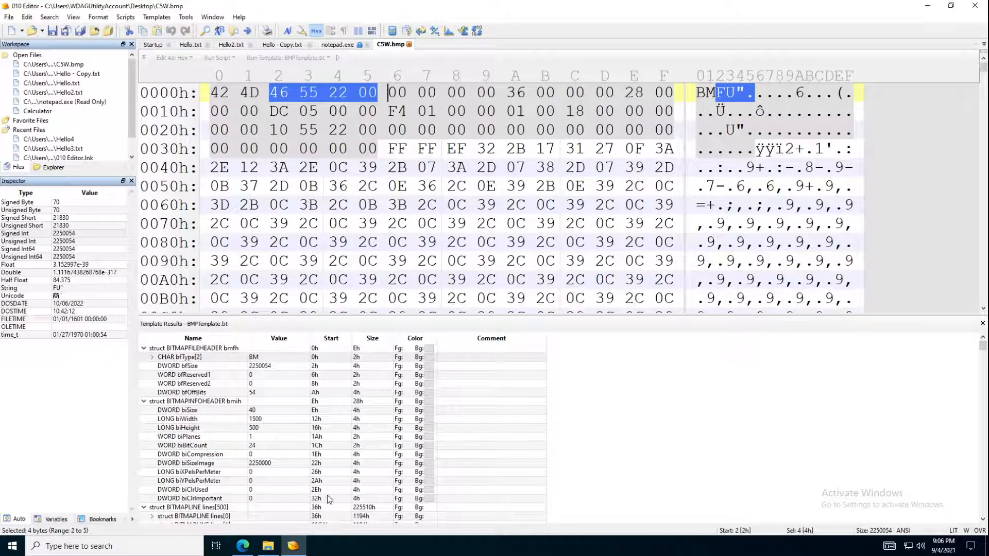
Find the EXE entry on the signatures page and select its MZ text and 4D 5A bytes
left_click(242, 545)
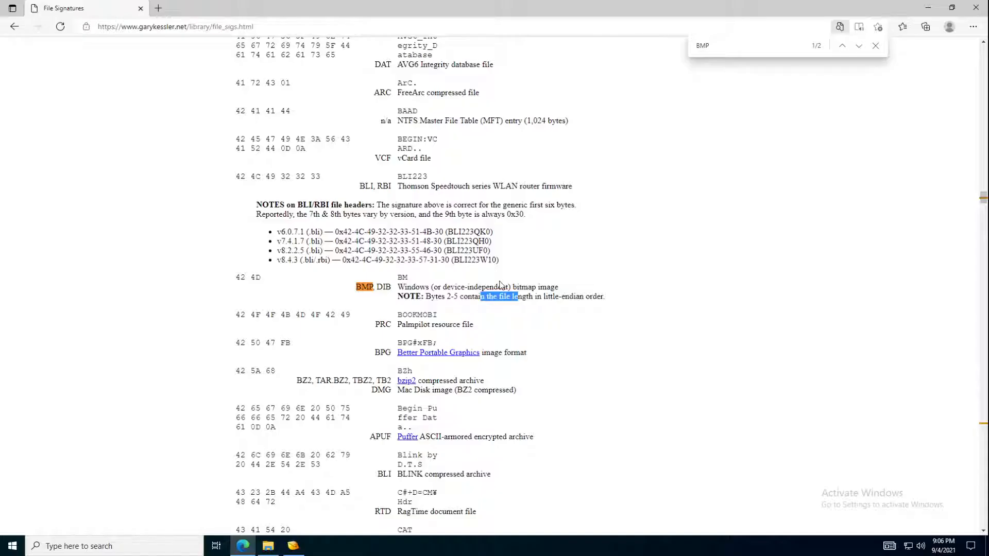
key("ctrl+f")
type("EXE")
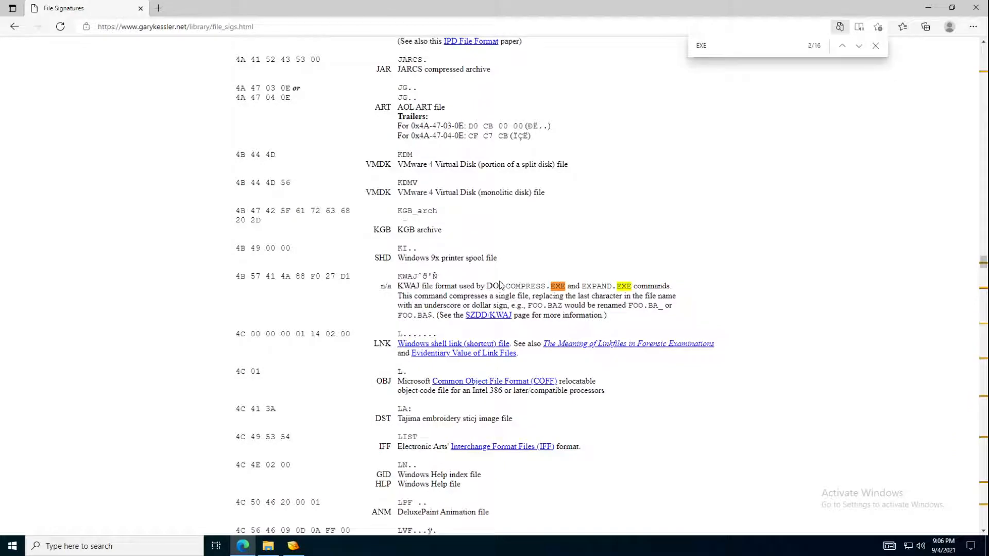
key("Return")
key("Return")
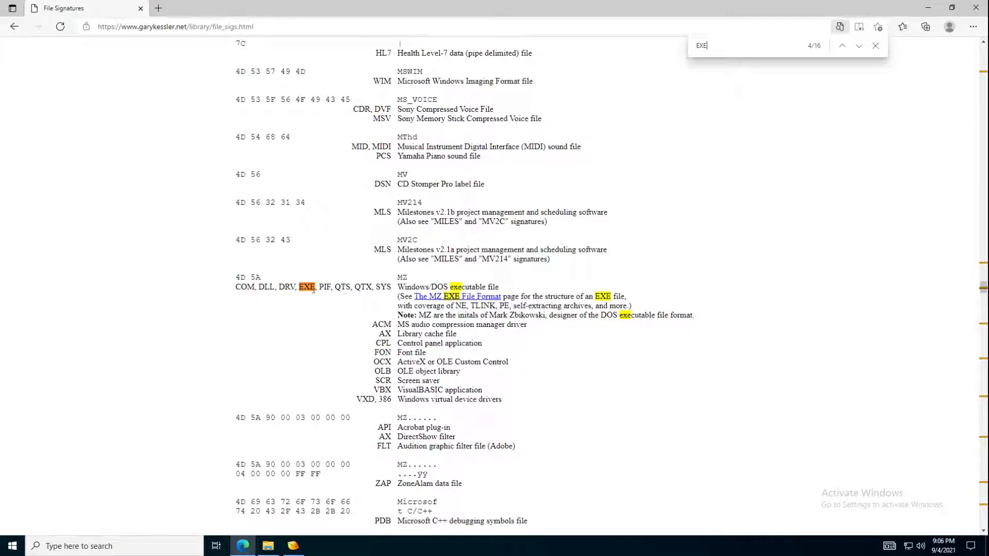
double_click(401, 277)
left_click_drag(238, 277, 261, 277)
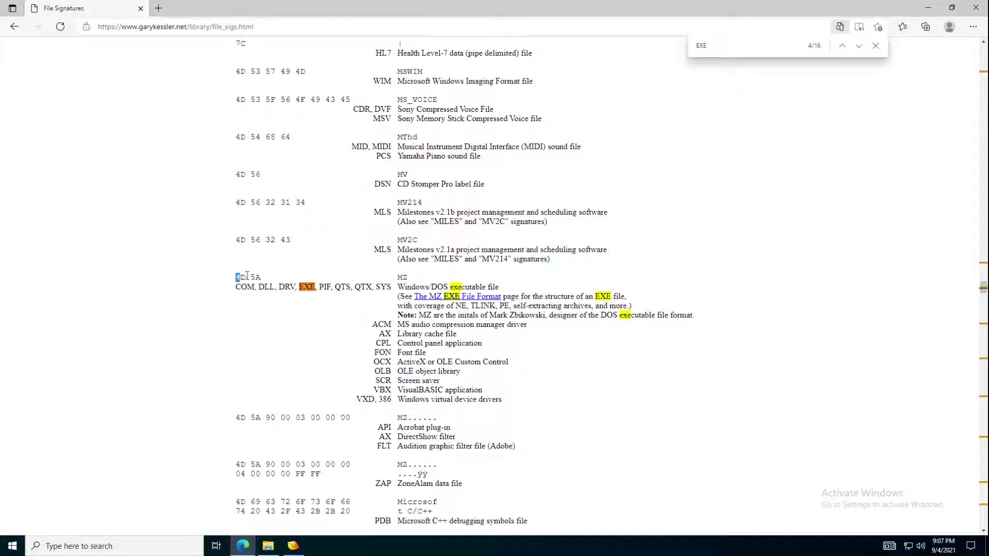
Show notepad.exe in 010 Editor and select its first two bytes, 4D 5A
left_click(293, 547)
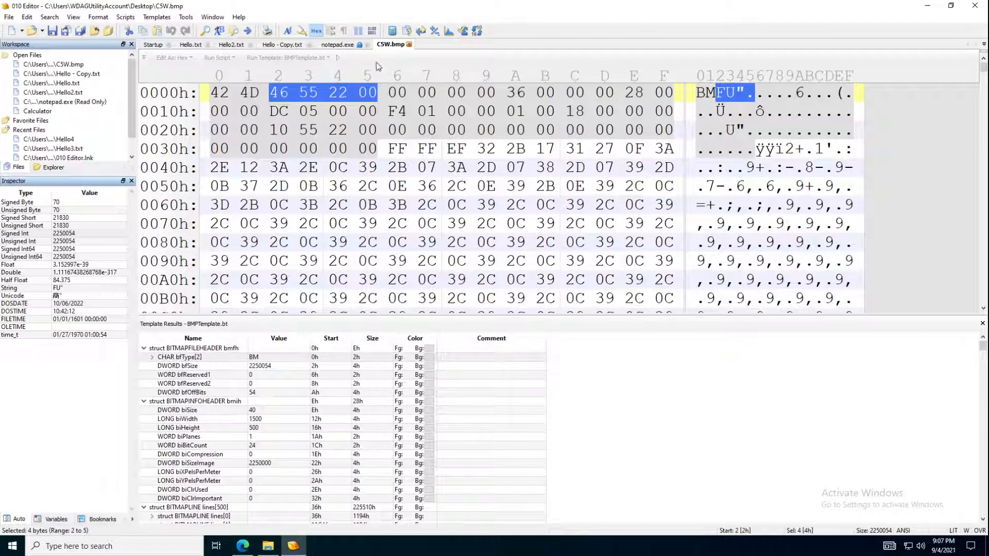
left_click(338, 44)
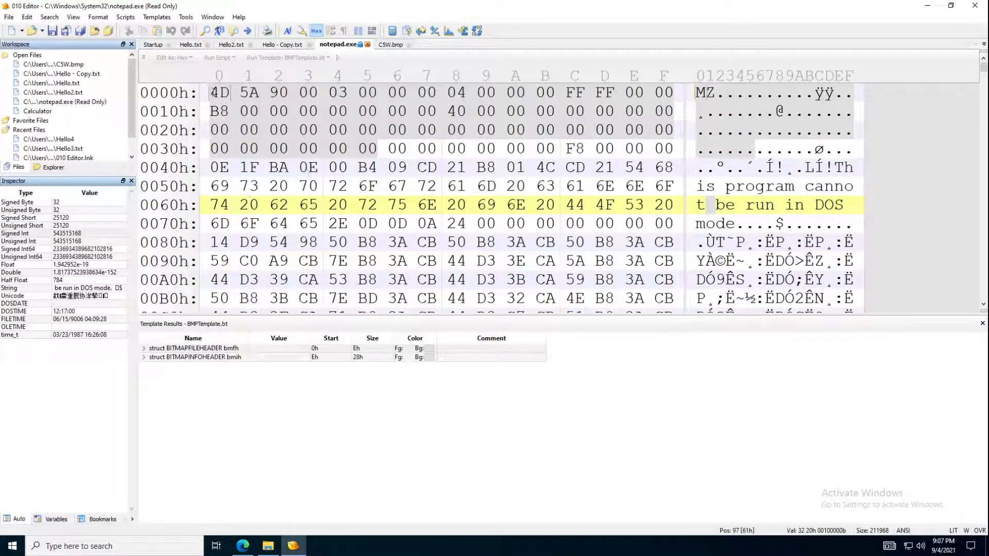
left_click_drag(211, 93, 263, 94)
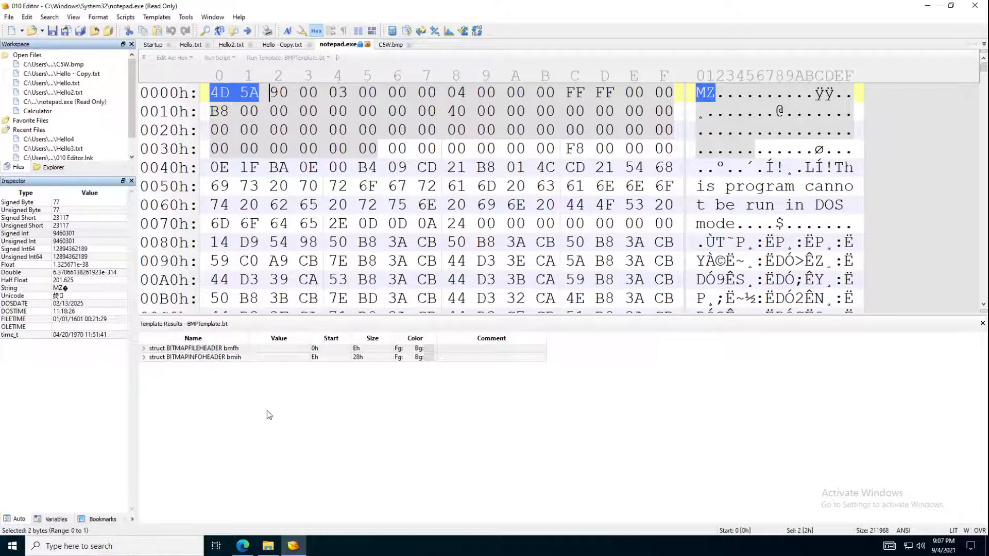
mouse_move(268, 546)
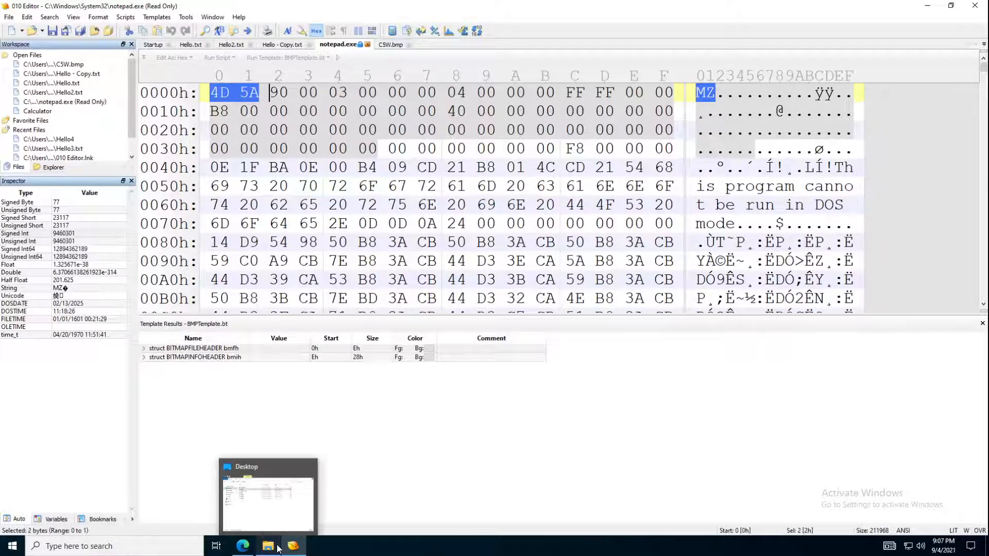
Browse File Explorer through Downloads and Documents back to the Desktop folder
left_click(278, 547)
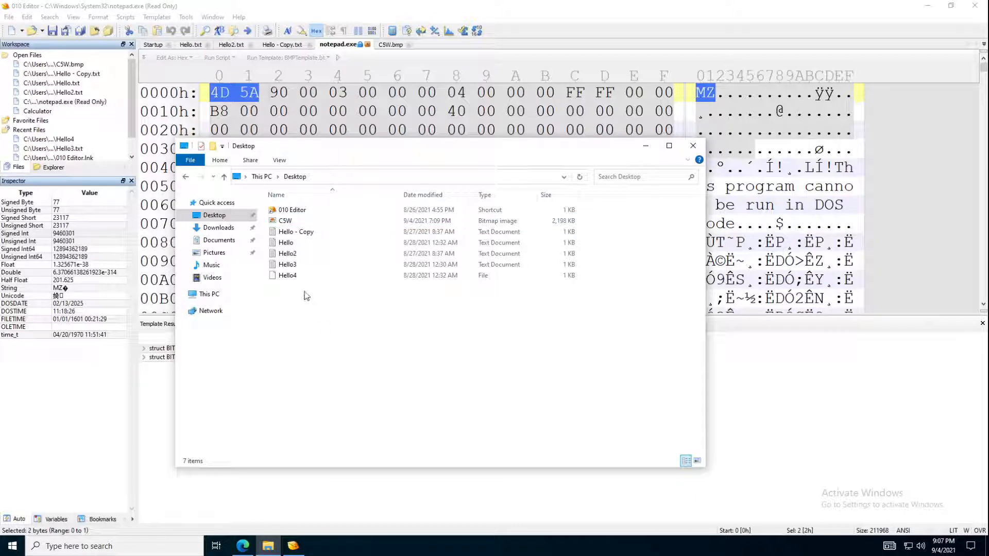
left_click(220, 228)
left_click(222, 239)
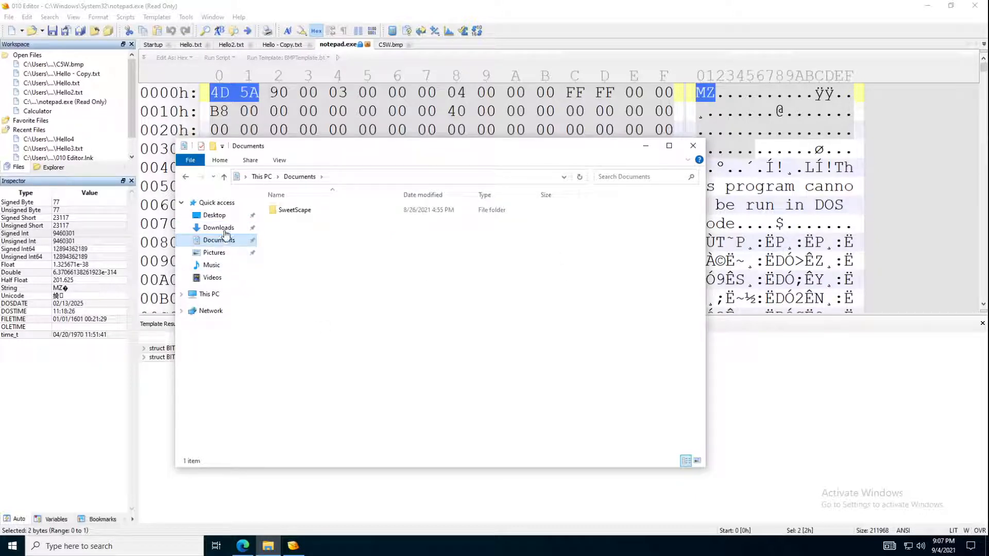
left_click(216, 215)
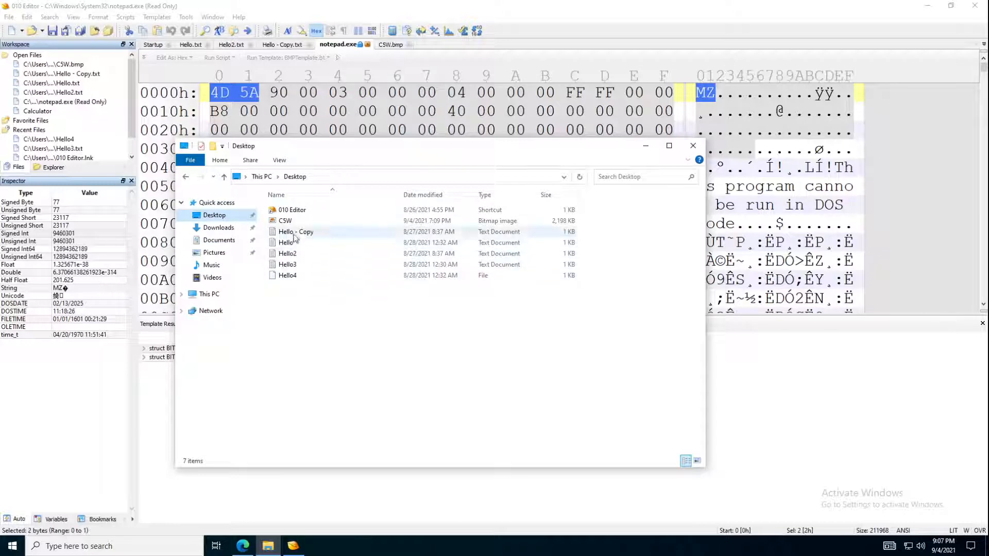
Compress C5W into C5W.zip via Send to and drag the archive into 010 Editor
right_click(287, 222)
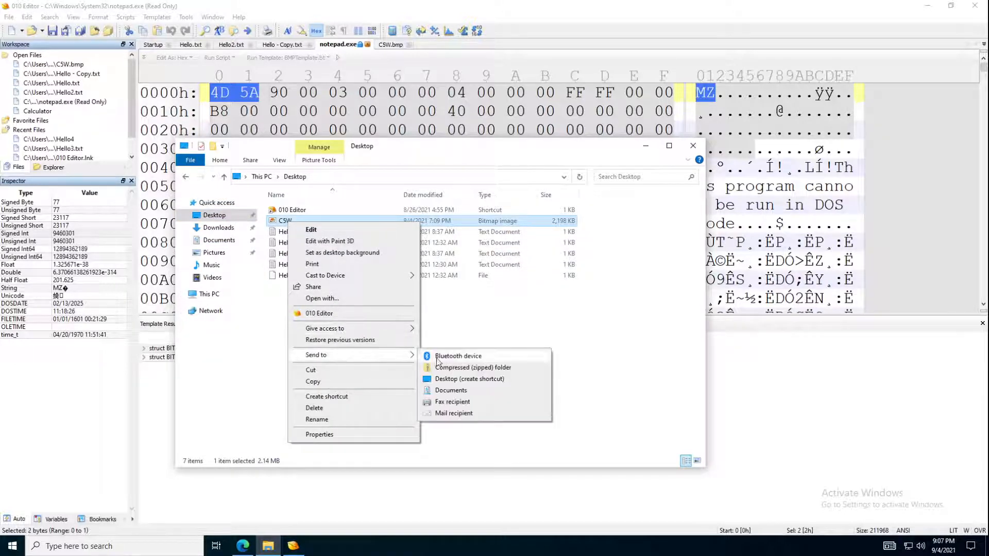
left_click(472, 367)
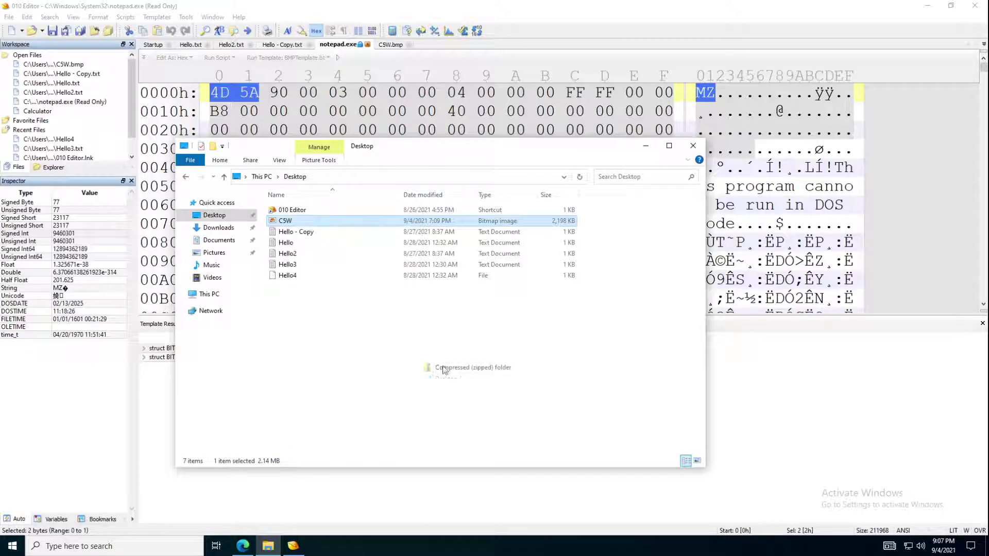
left_click(330, 332)
left_click_drag(284, 232, 353, 118)
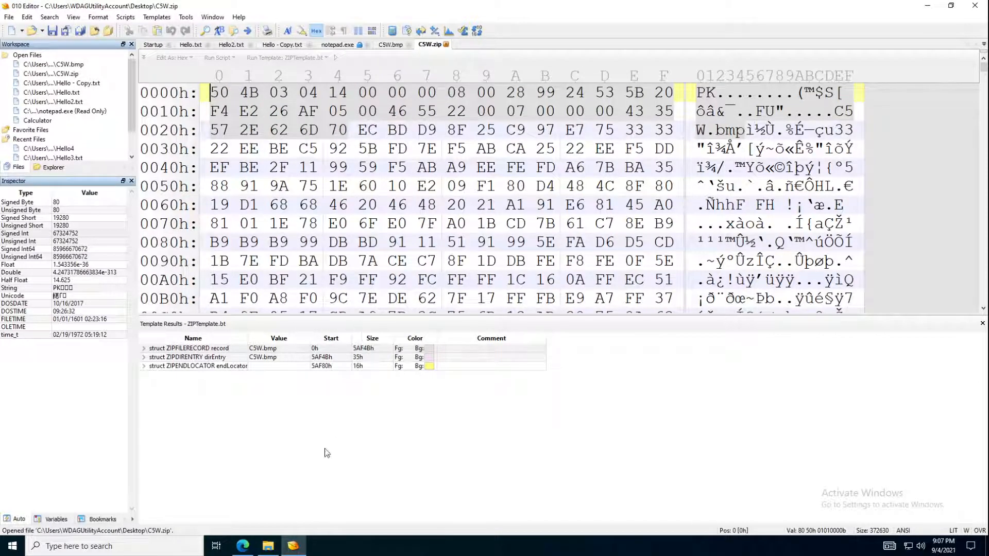
Look up ZIP on the signatures page, then select C5W.zip's first four bytes 50 4B 03 04
left_click(243, 547)
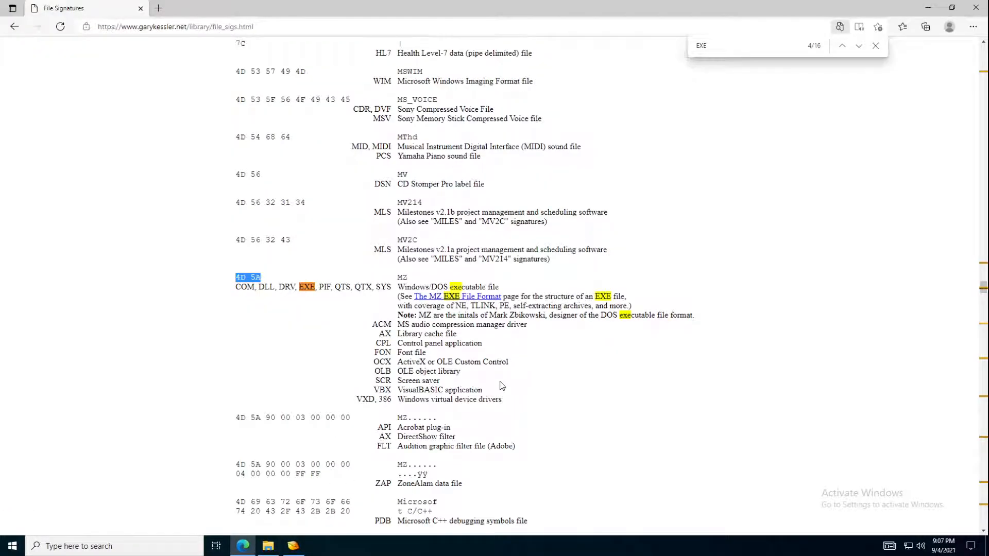
key("ctrl+f")
type("ZIP")
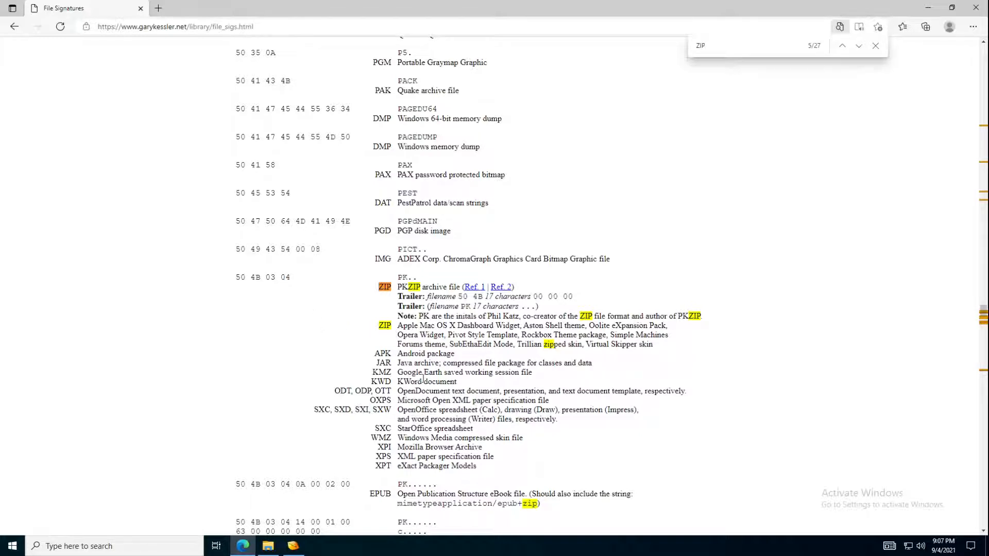
left_click(298, 548)
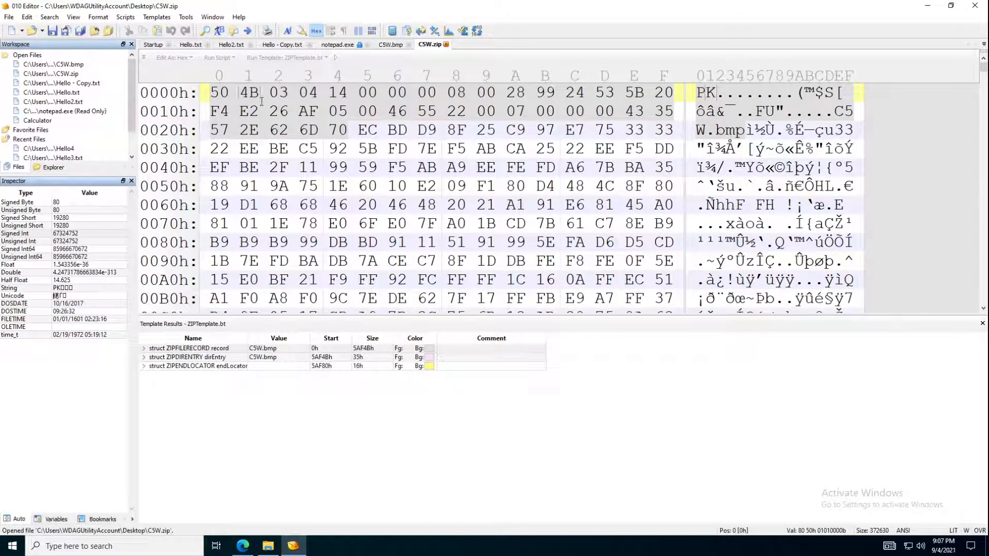
left_click(303, 546)
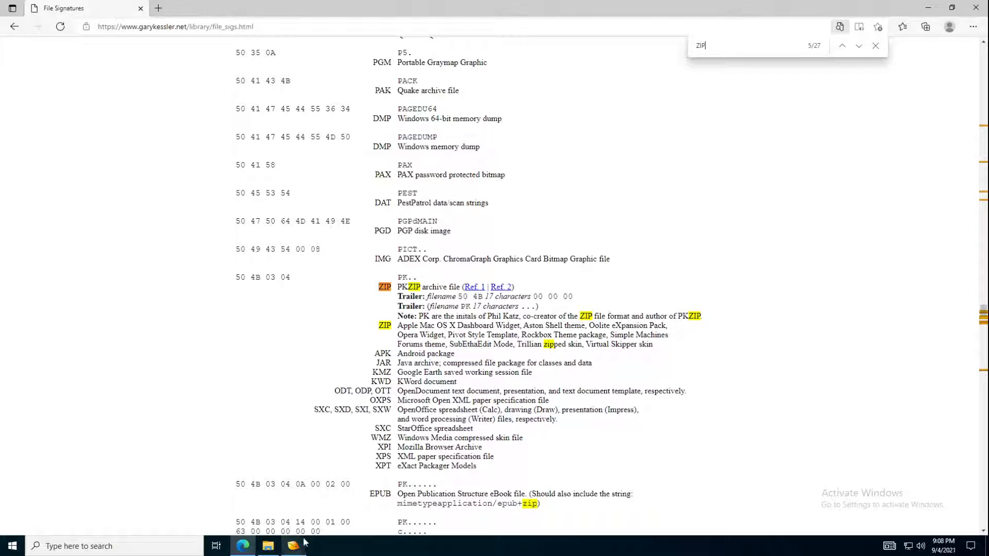
left_click(294, 546)
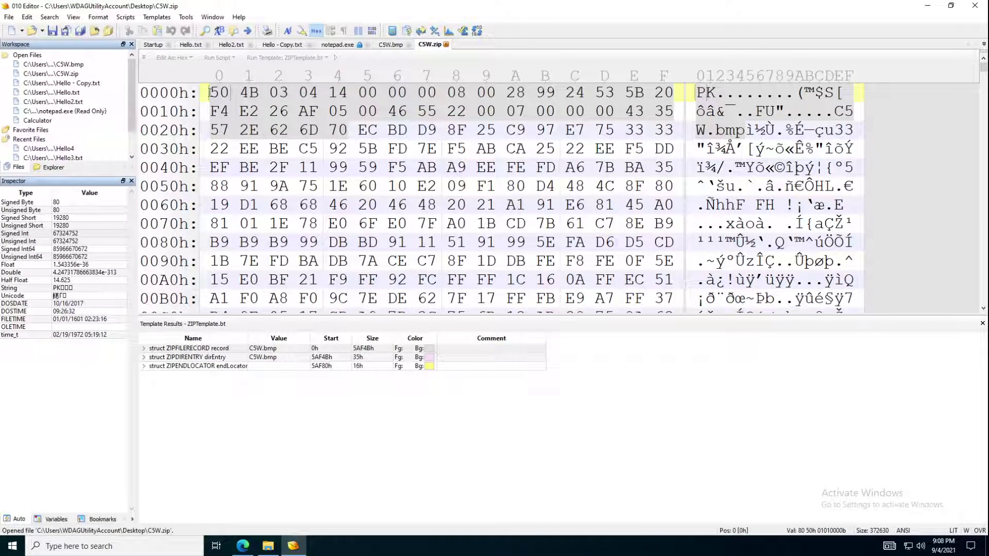
left_click_drag(210, 93, 328, 92)
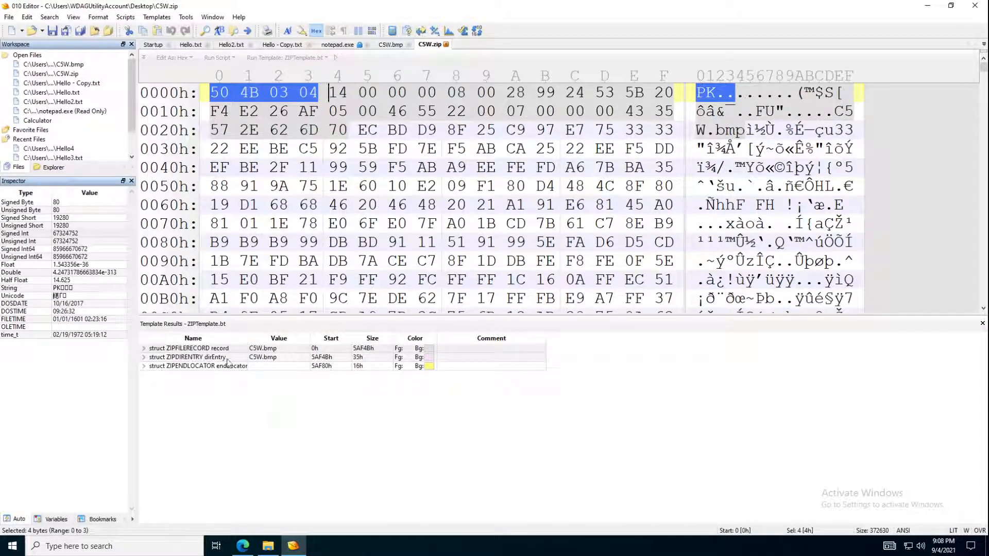
Run the ZIP template on C5W.zip and expand the ZIPFILERECORD to show its frSignature bytes
left_click(158, 17)
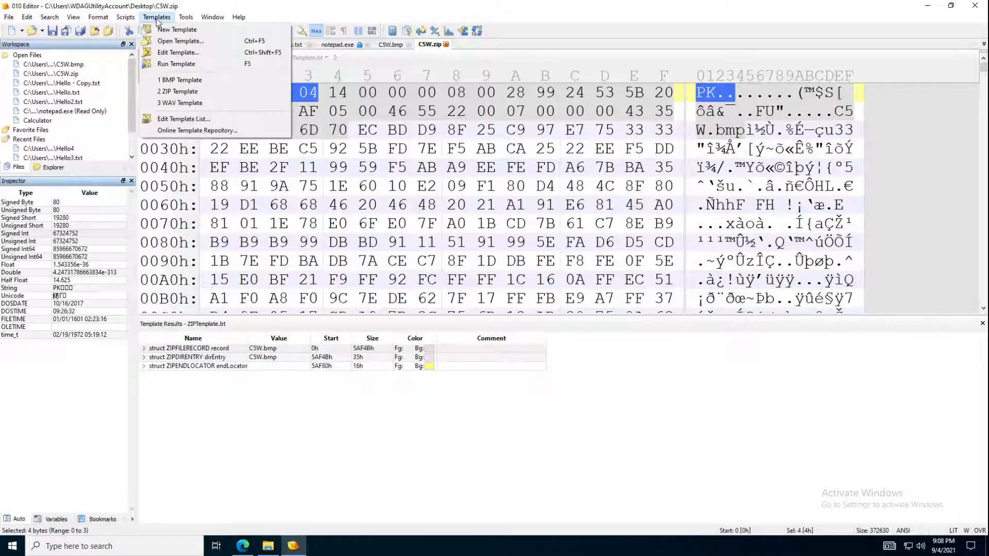
left_click(184, 91)
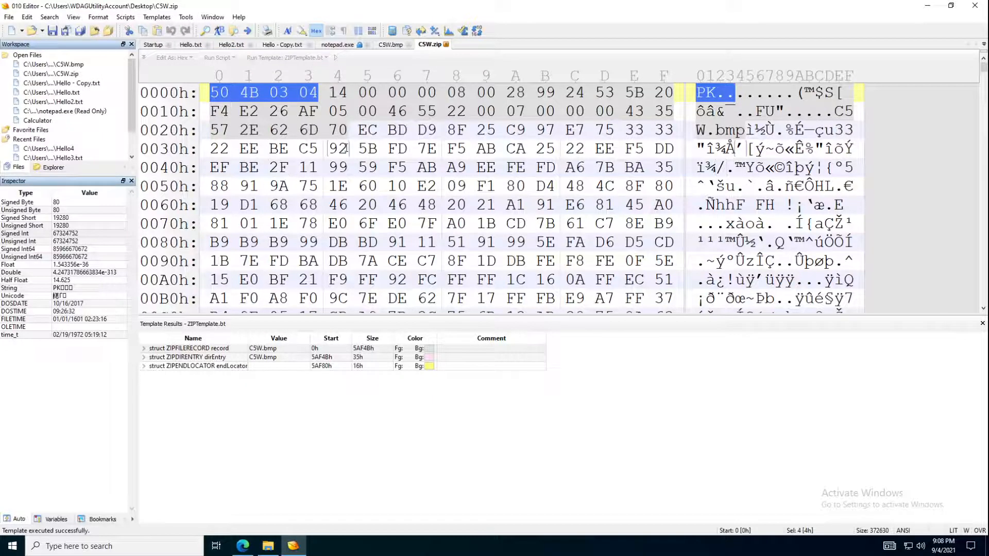
double_click(197, 349)
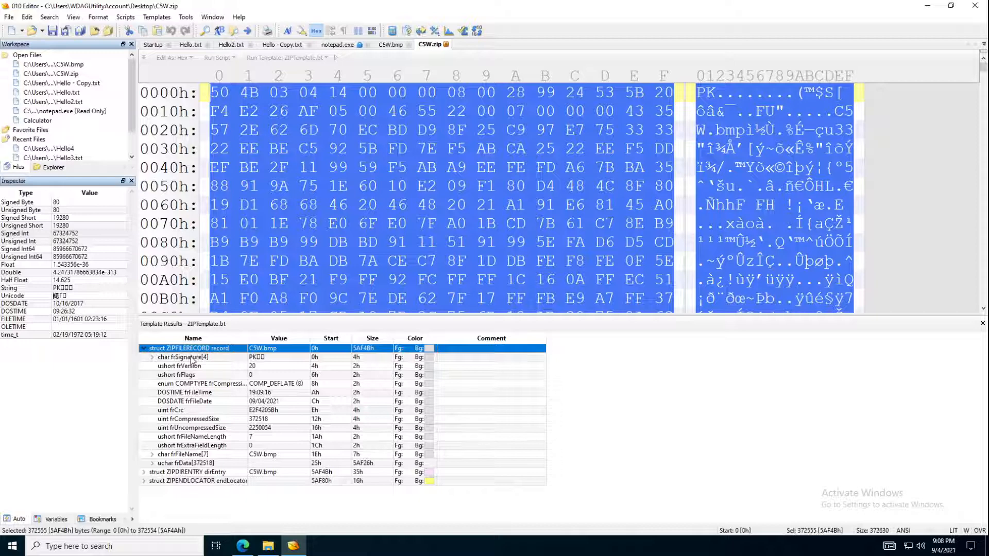
left_click(192, 358)
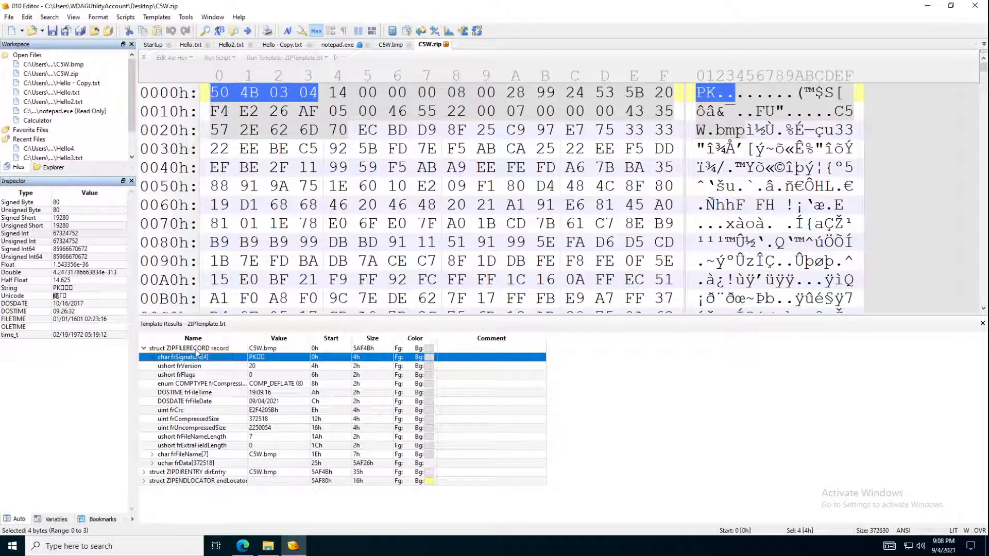
left_click(194, 350)
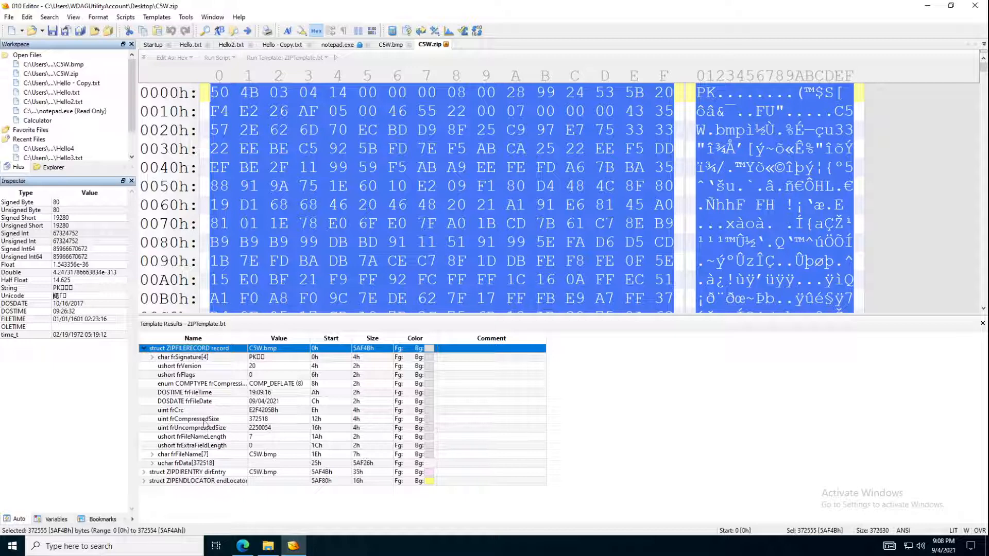
Jump to the ZIPDIRENTRY for C5W.bmp (50 4B 01 02) and expand then collapse its fields
left_click(189, 475)
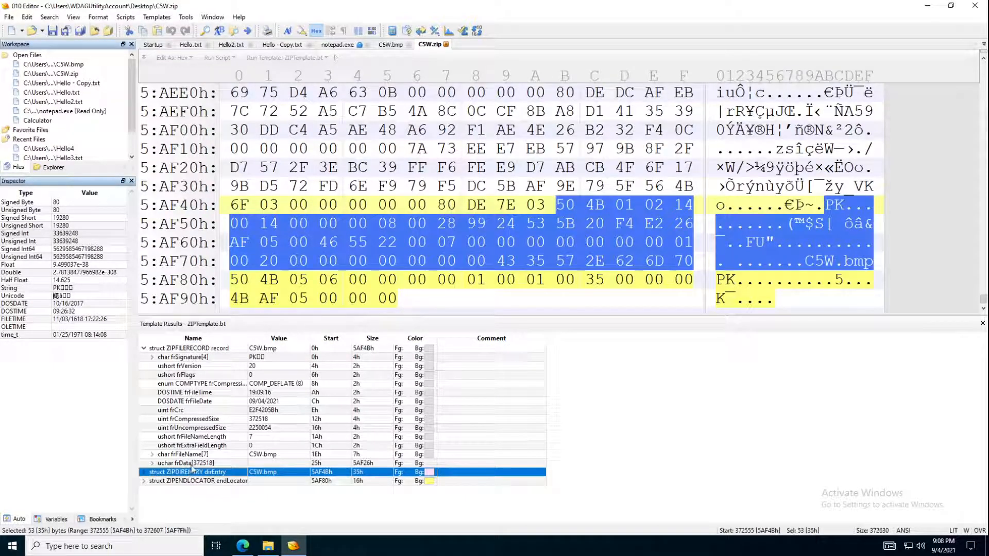
left_click(143, 473)
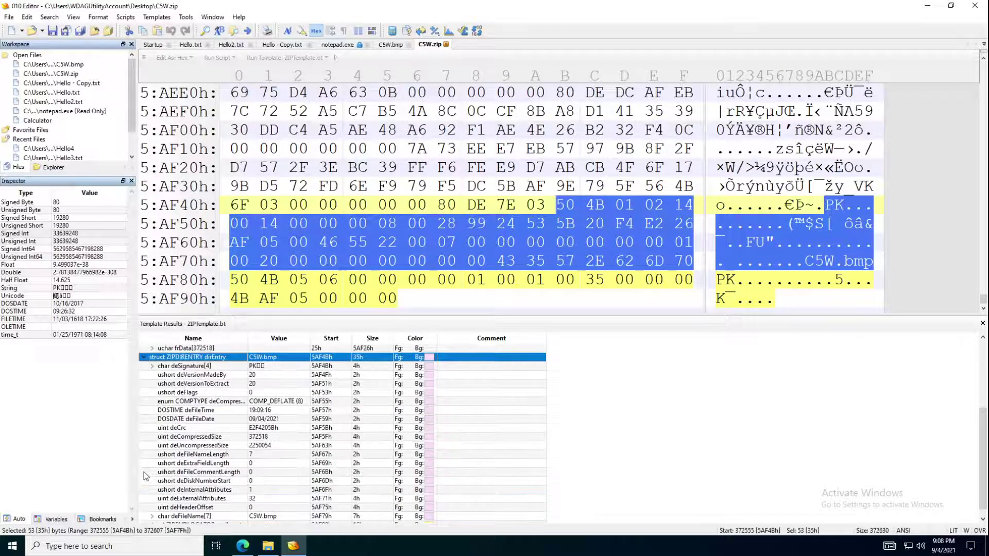
left_click(145, 359)
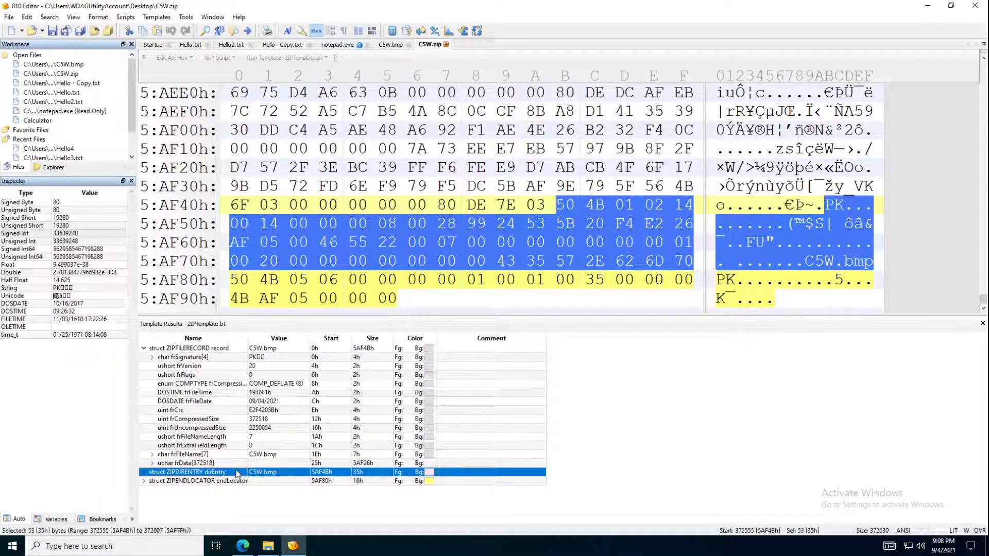